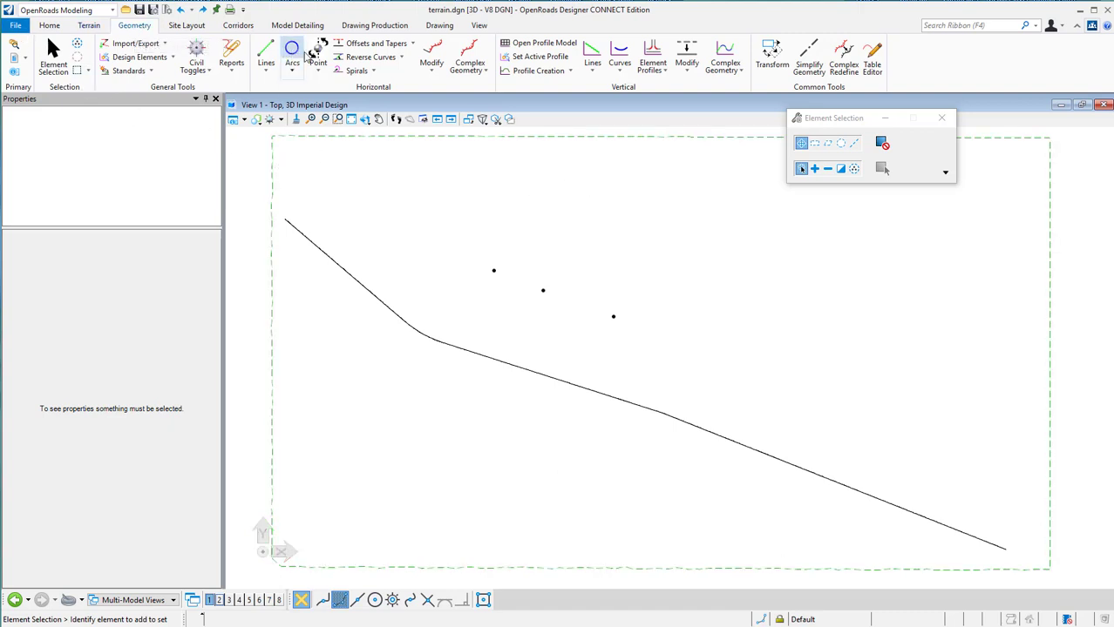
# Inspect all three points' properties (elevation N/A, rotation 0.000°), ending with Point 1 selected.
pyautogui.click(321, 70)
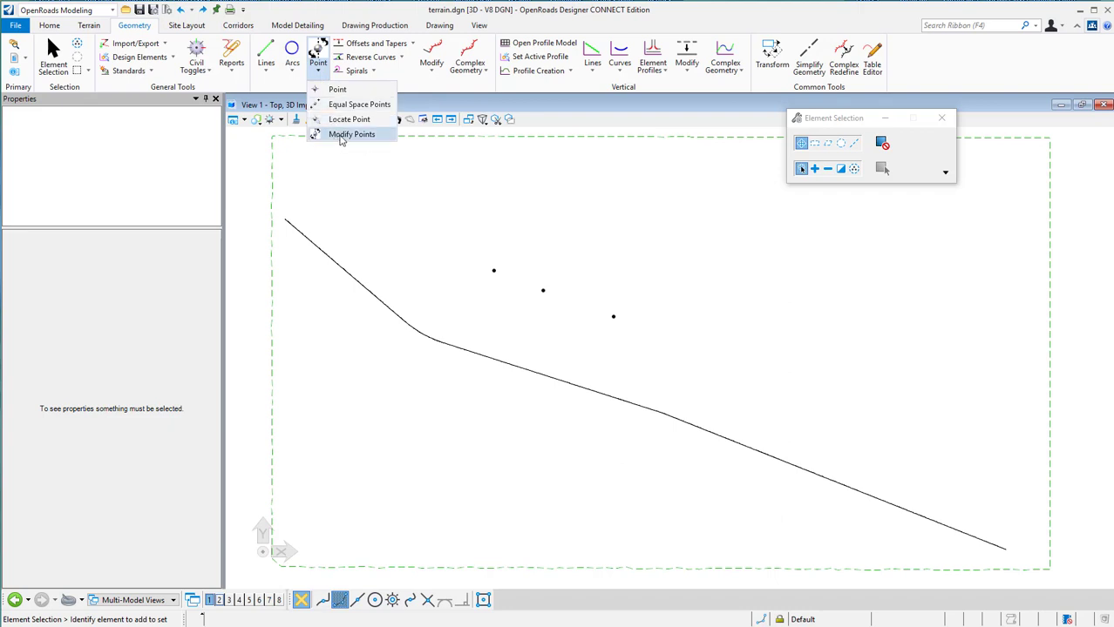
pyautogui.click(561, 212)
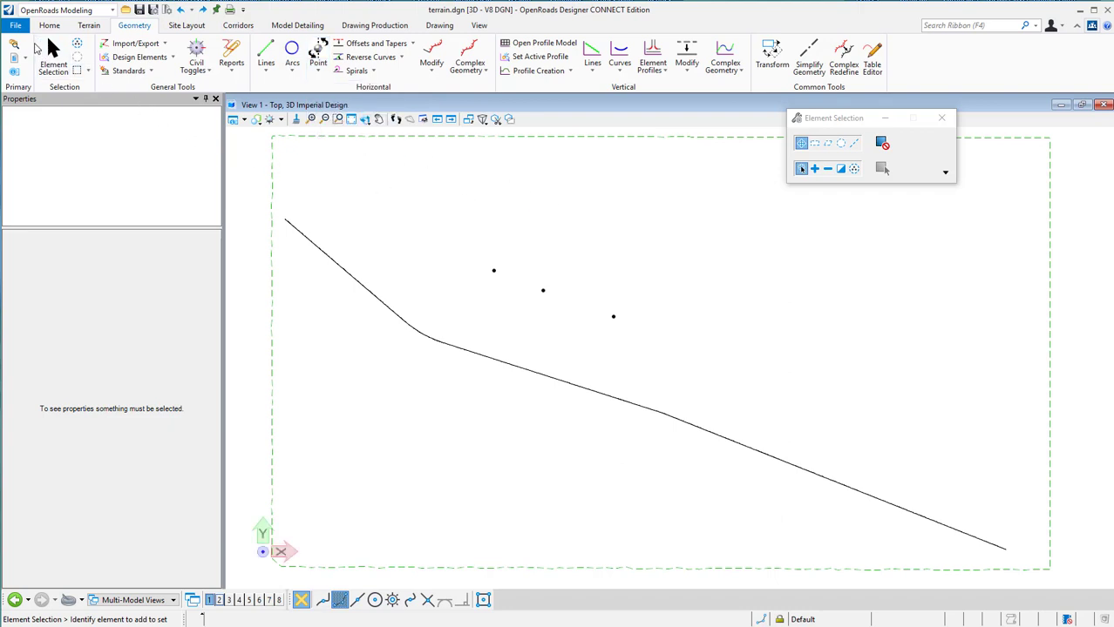
pyautogui.click(494, 273)
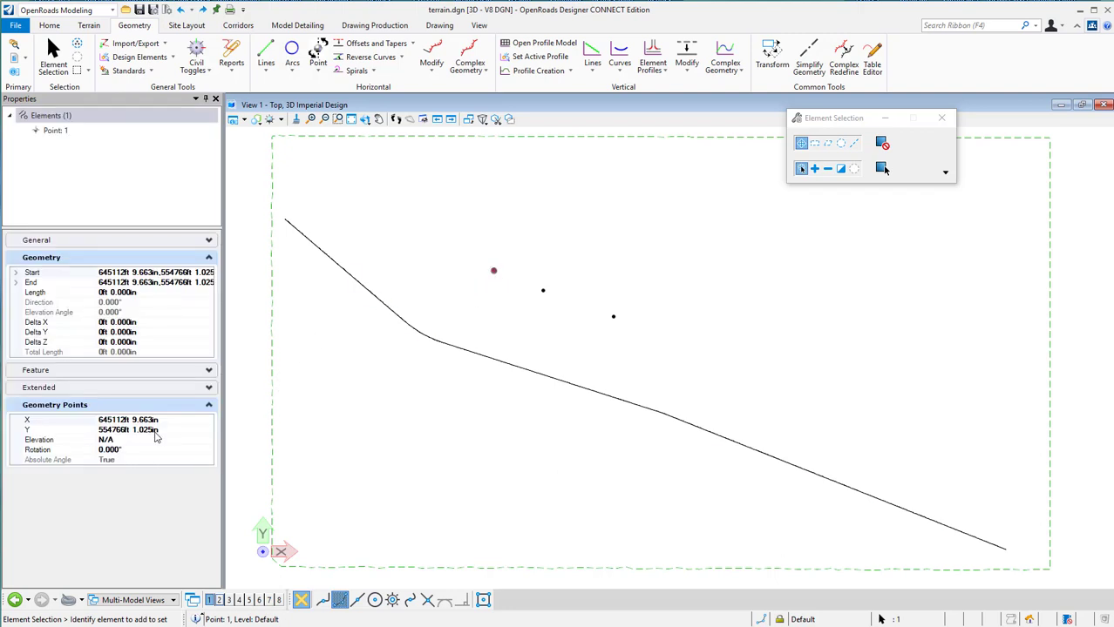
pyautogui.click(543, 292)
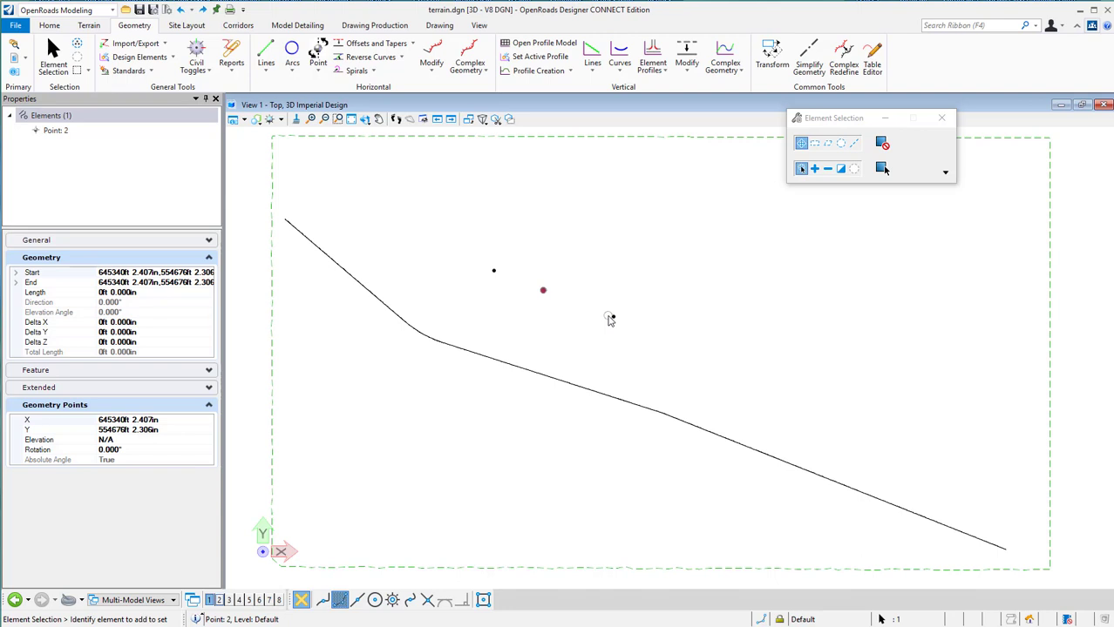
pyautogui.click(613, 318)
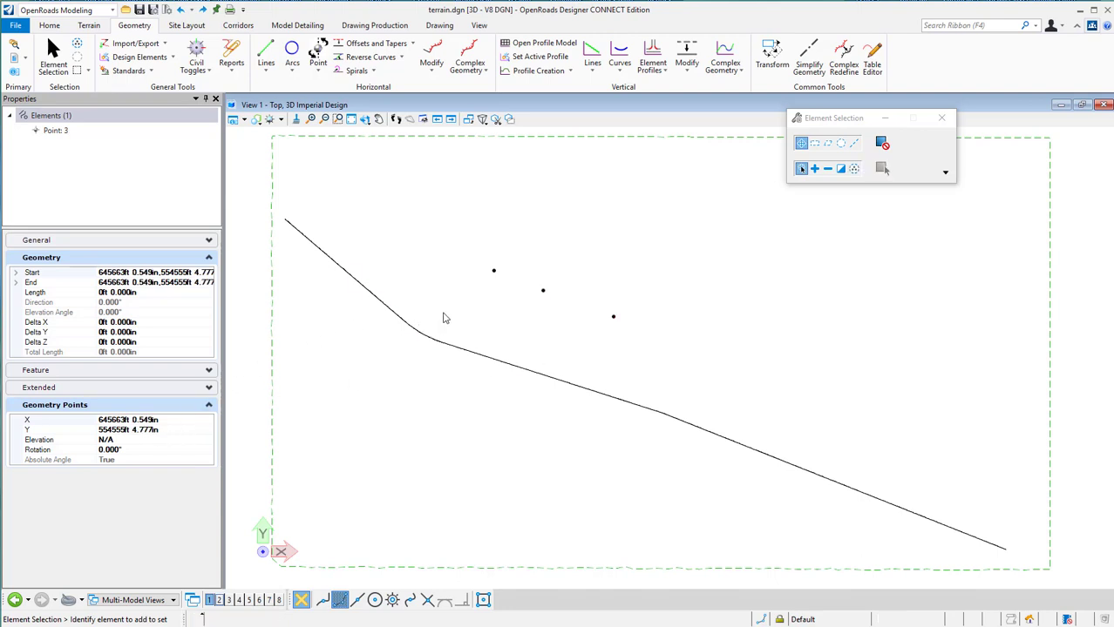
pyautogui.click(442, 318)
pyautogui.click(449, 277)
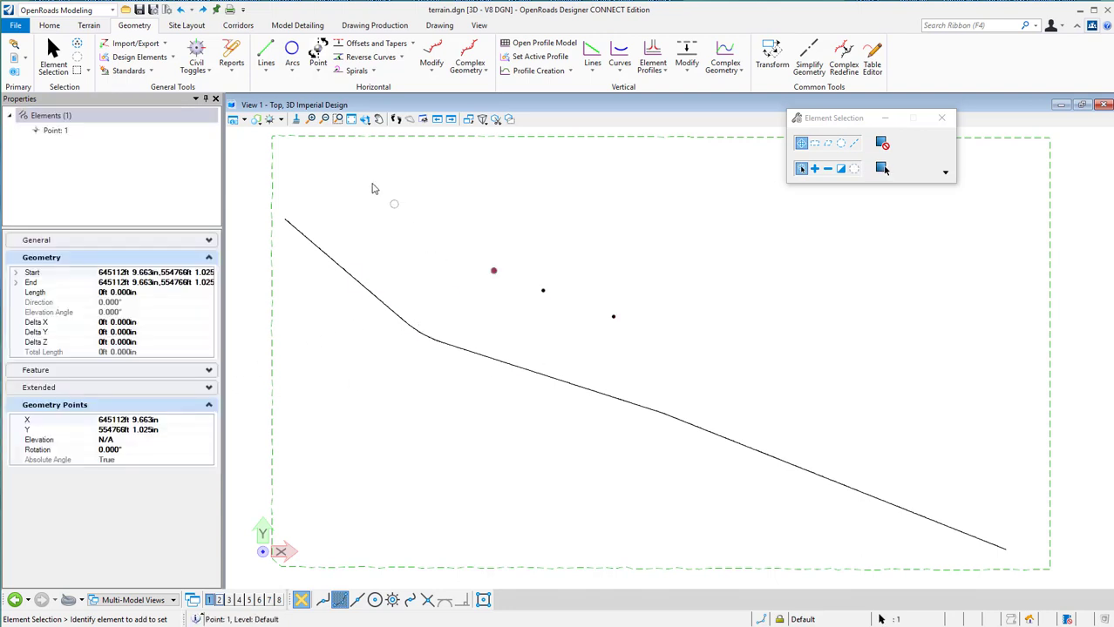
# Use Modify Points to give Point 1 a Value elevation of 1200:0.000, rotation No Change.
pyautogui.click(318, 54)
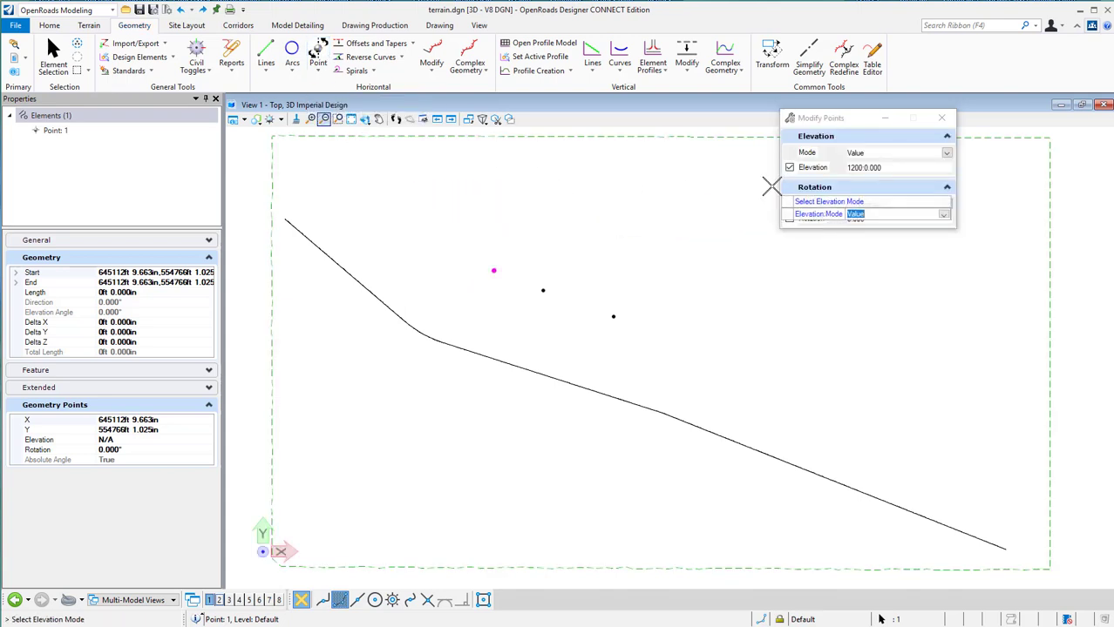
pyautogui.click(947, 154)
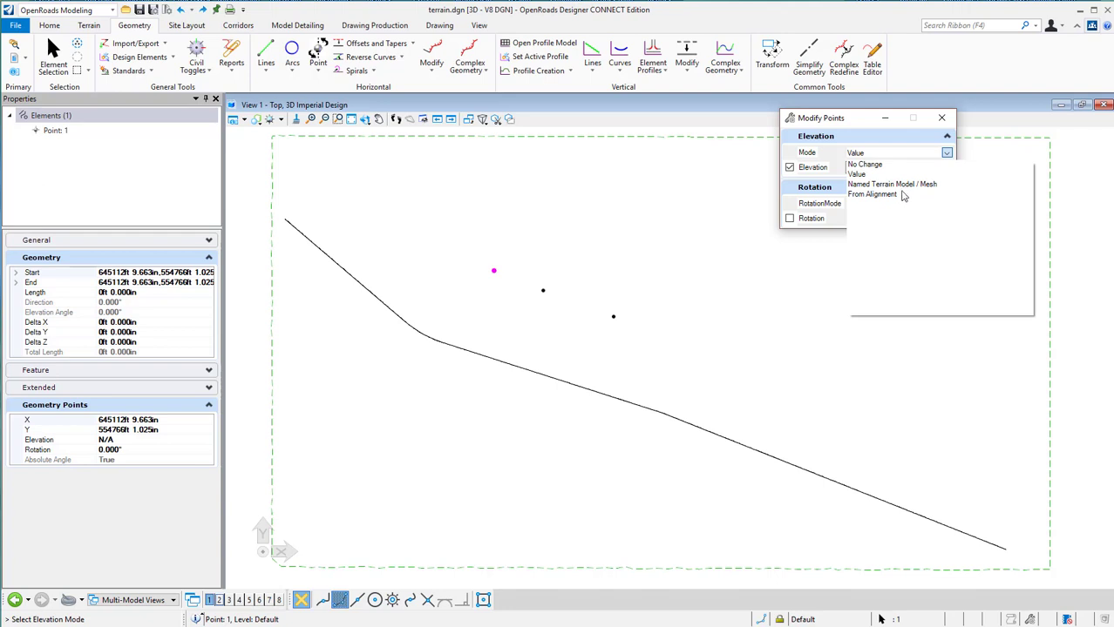
pyautogui.click(831, 154)
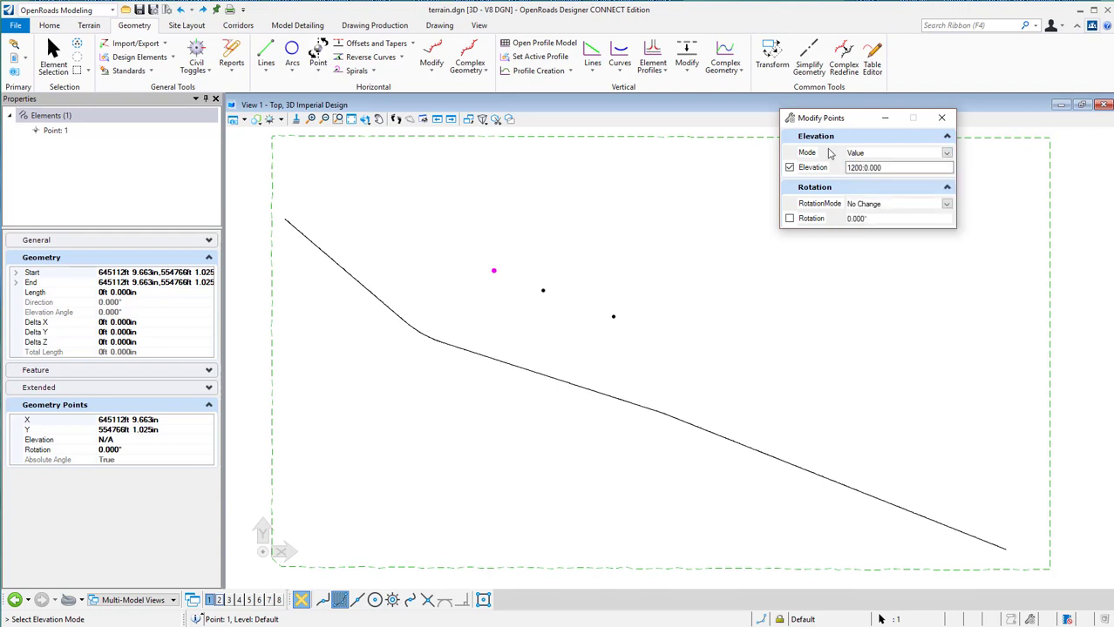
pyautogui.click(854, 167)
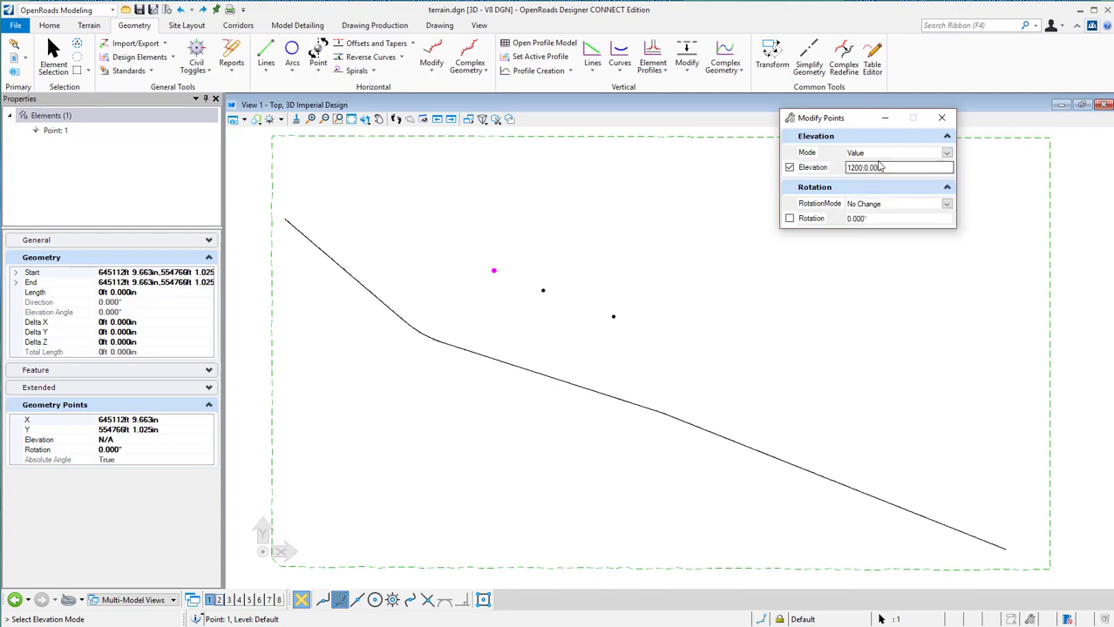
pyautogui.click(854, 167)
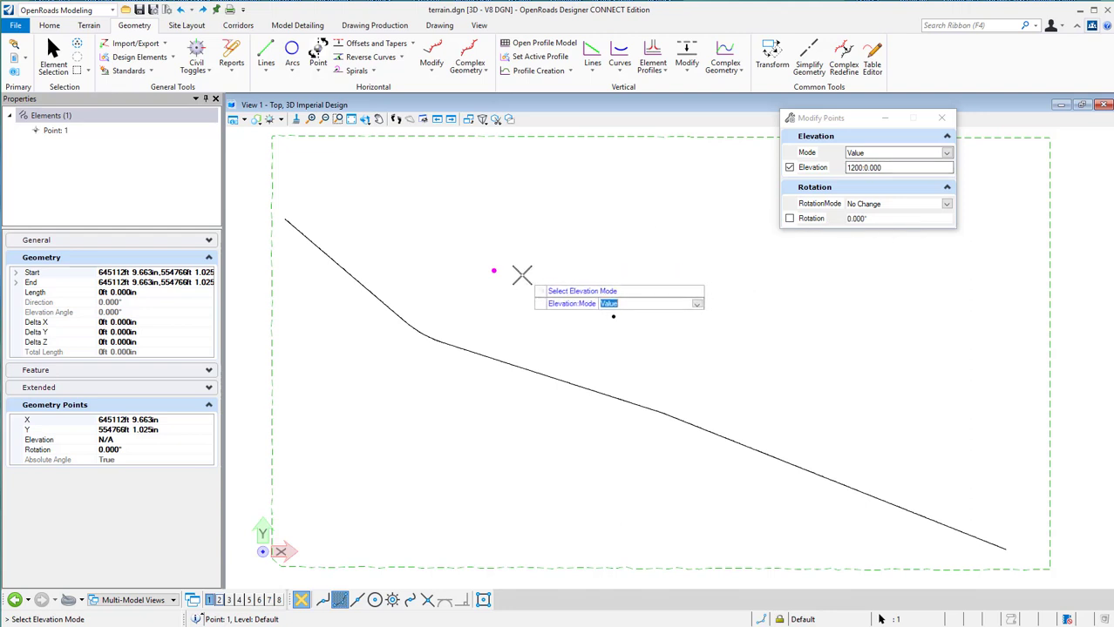
pyautogui.click(558, 223)
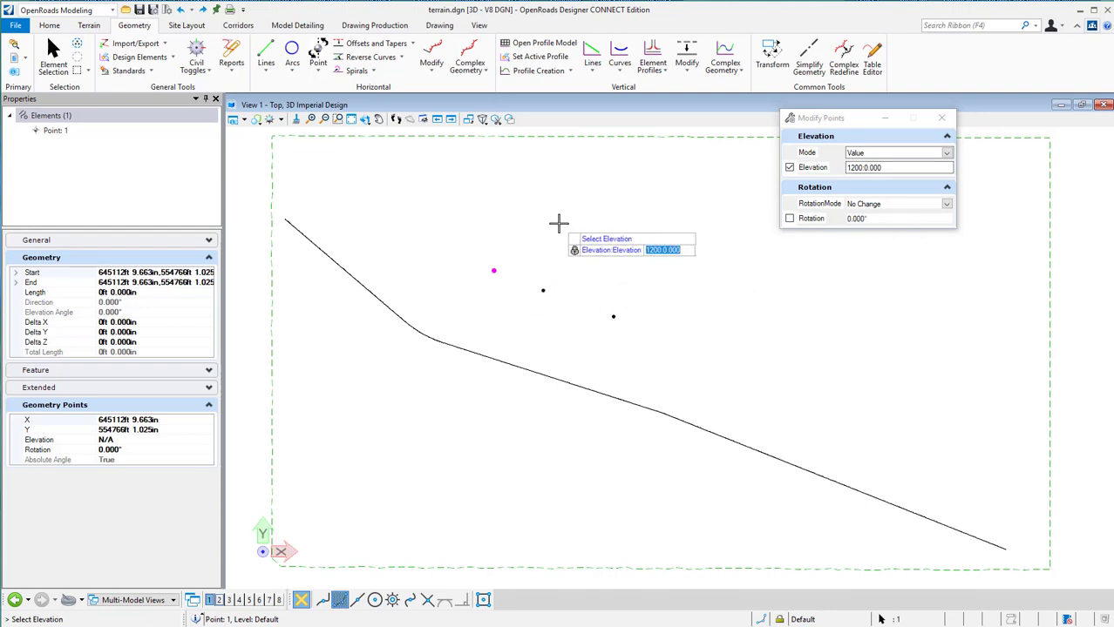
pyautogui.click(558, 222)
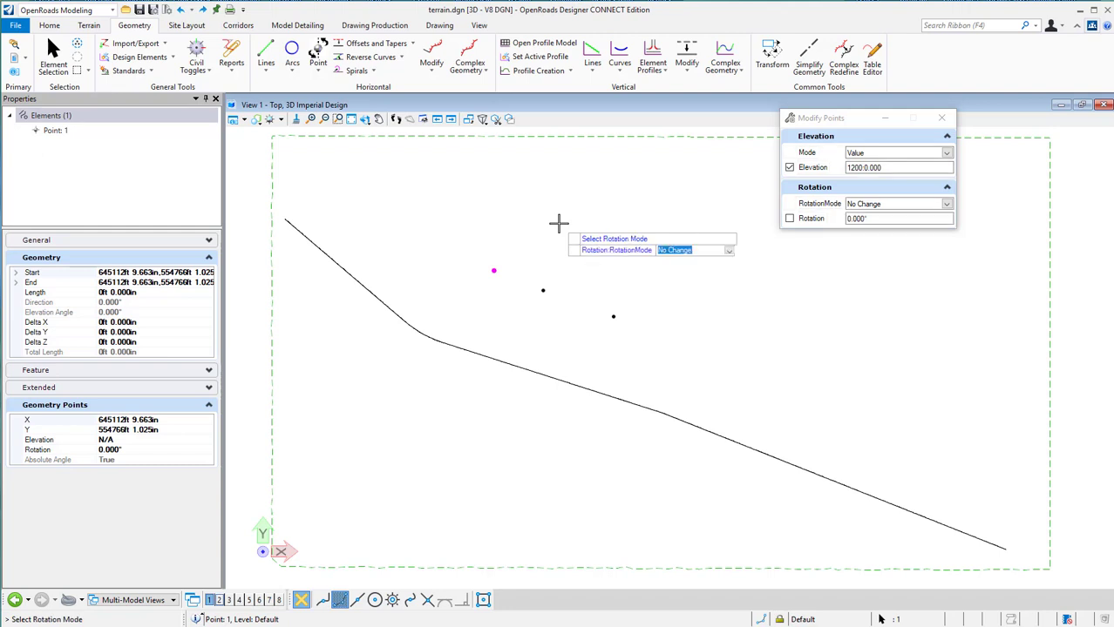
pyautogui.click(557, 223)
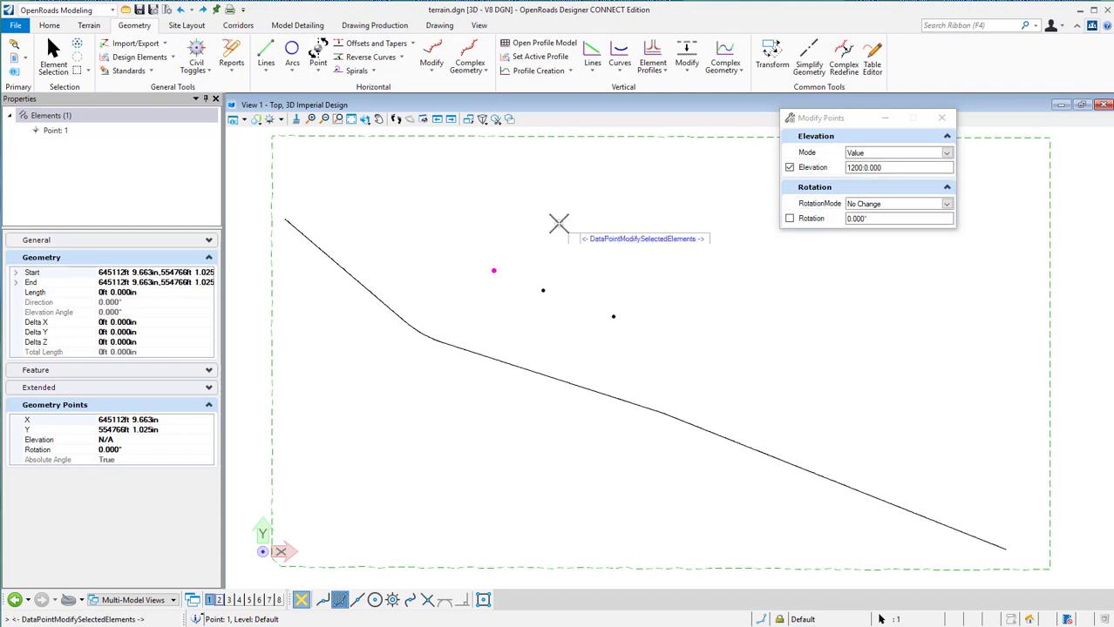
pyautogui.click(558, 223)
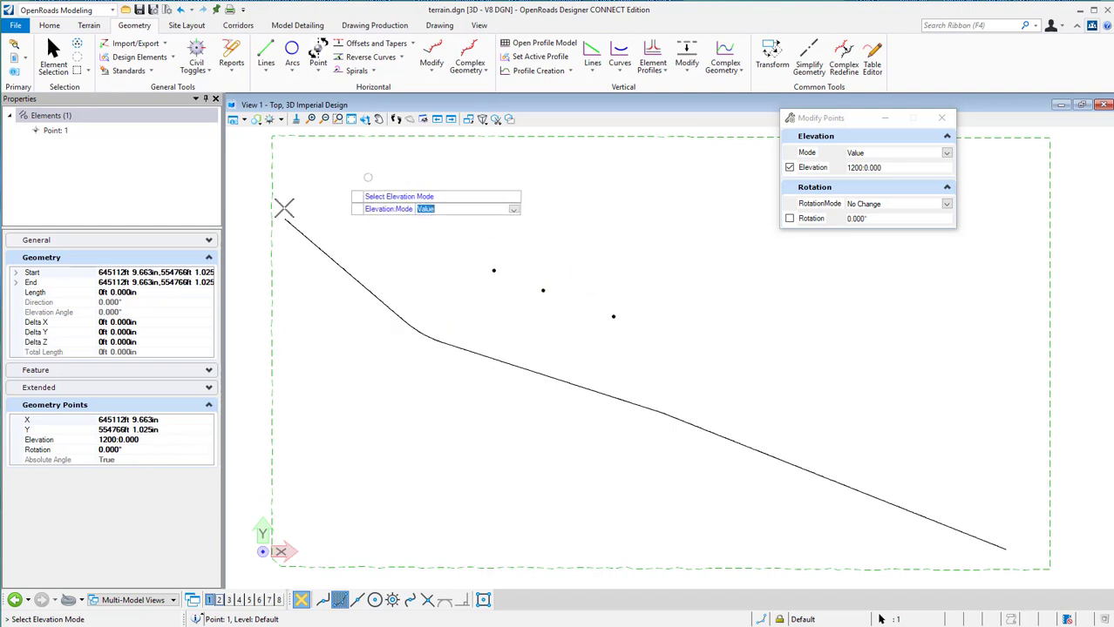
pyautogui.click(52, 59)
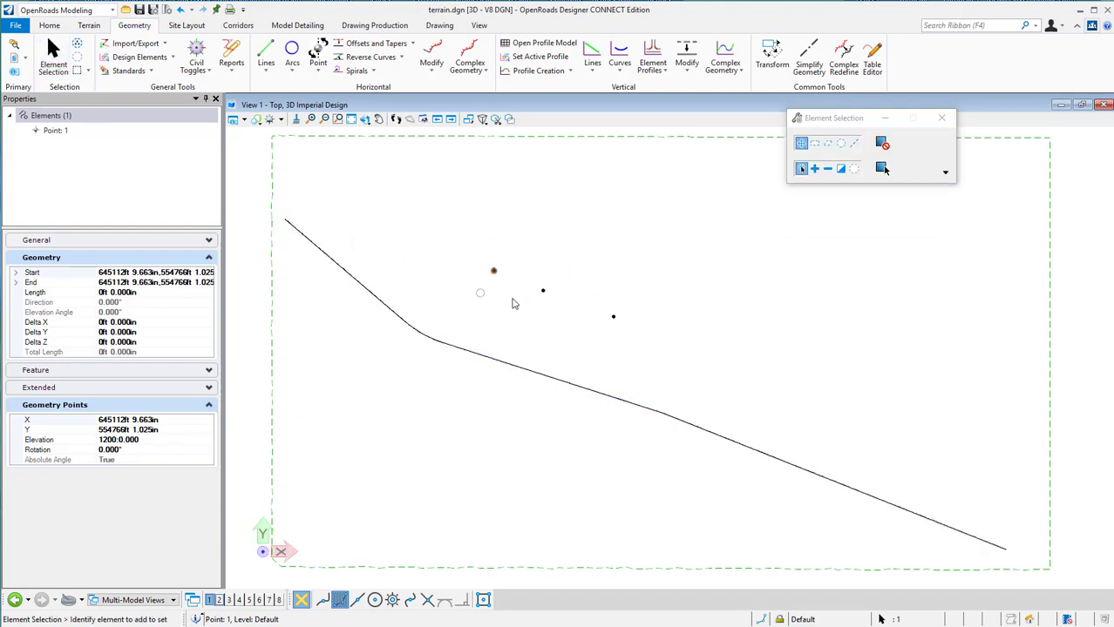
# Set Point 2's elevation from the 3612_Aerial2015 terrain model with zero offset, rotation unchanged.
pyautogui.click(541, 292)
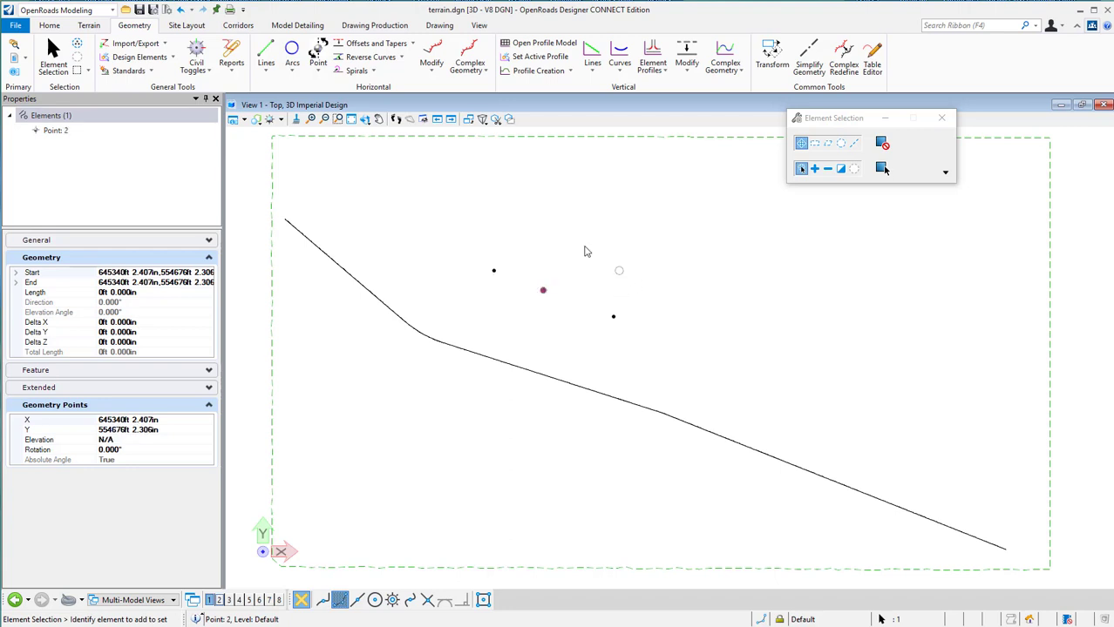
pyautogui.click(318, 53)
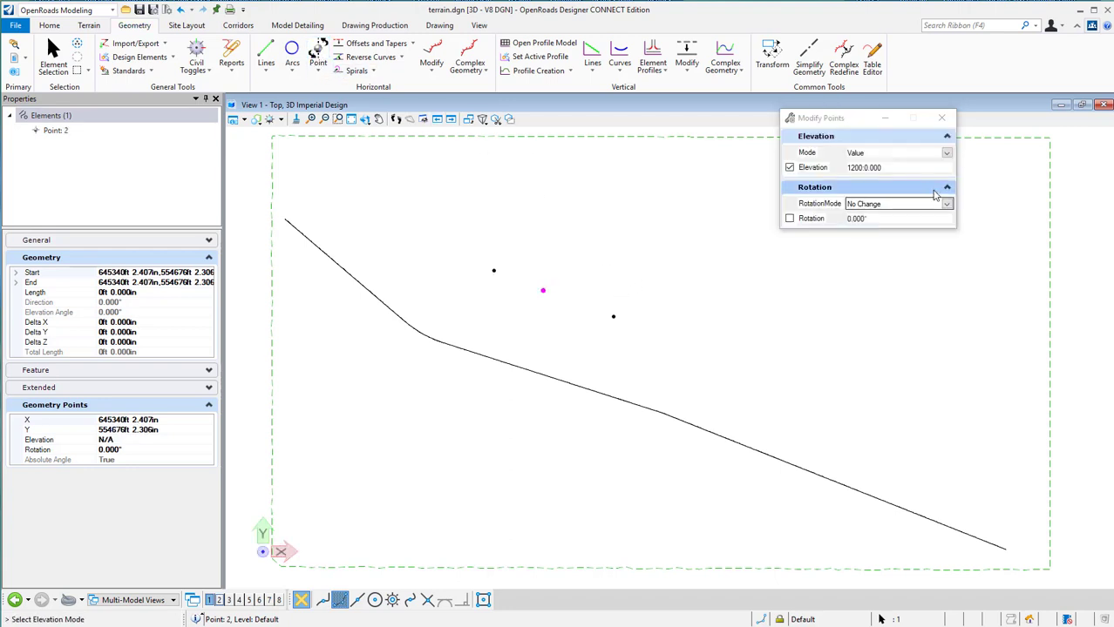
pyautogui.click(947, 152)
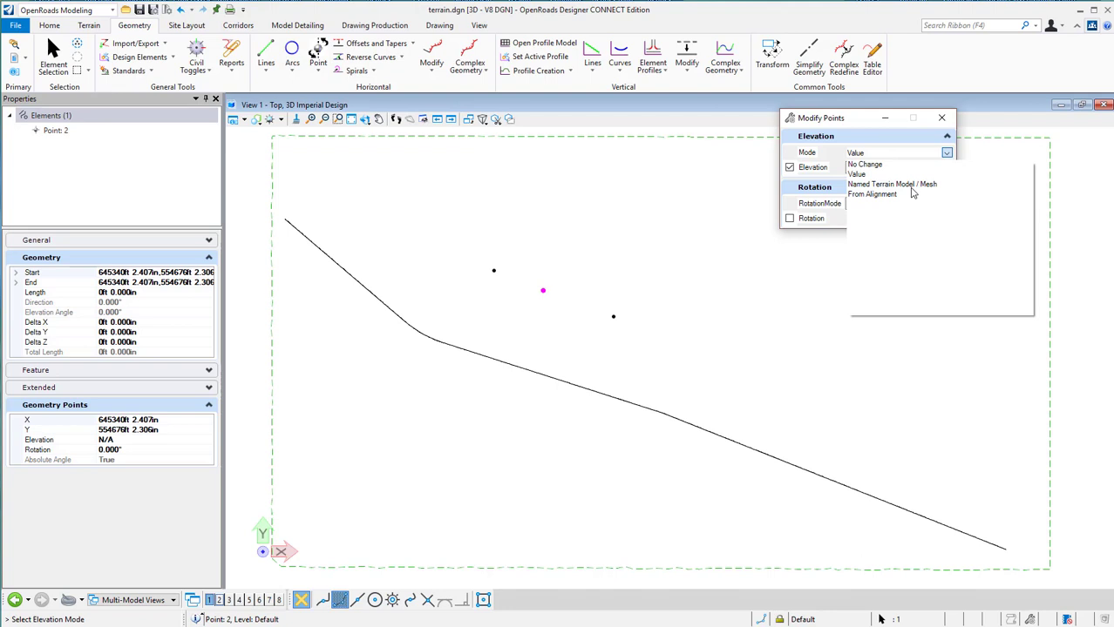
pyautogui.click(902, 184)
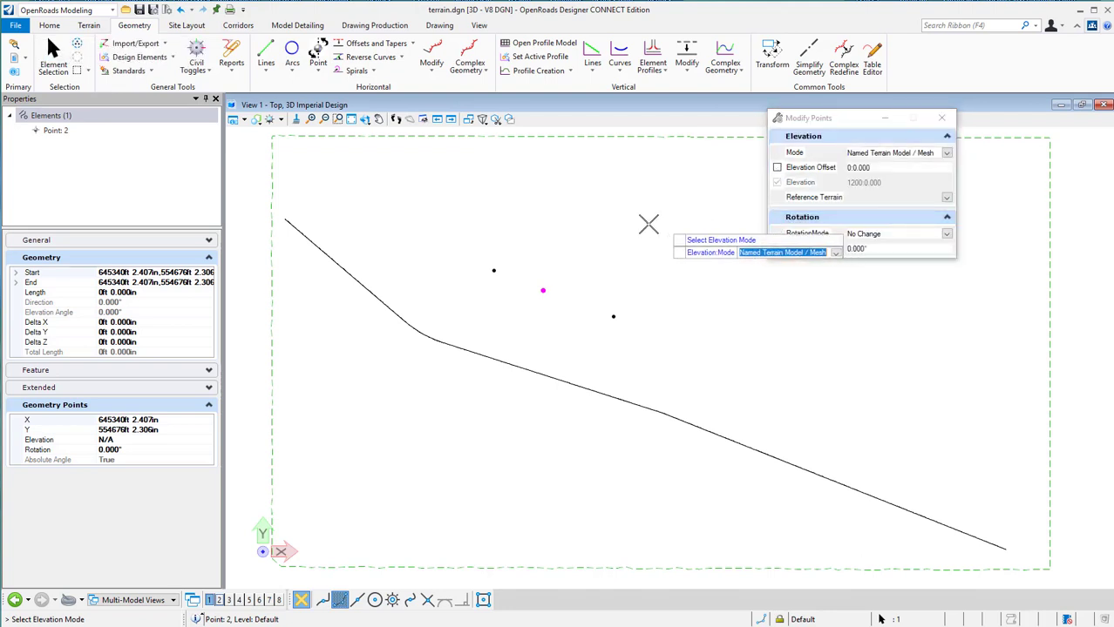
pyautogui.click(518, 203)
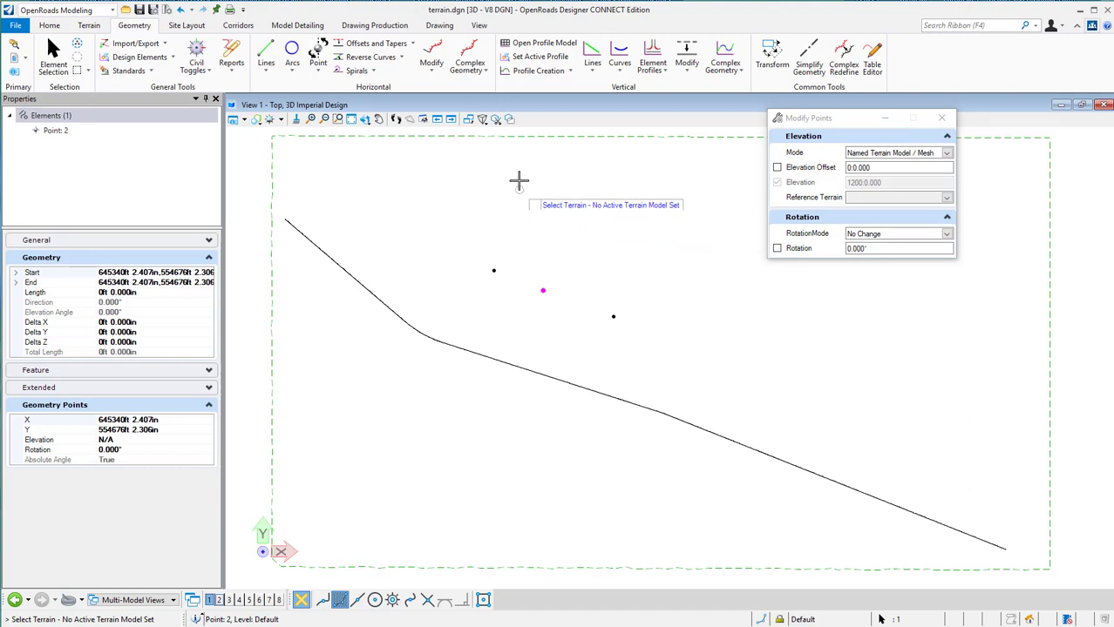
pyautogui.click(533, 137)
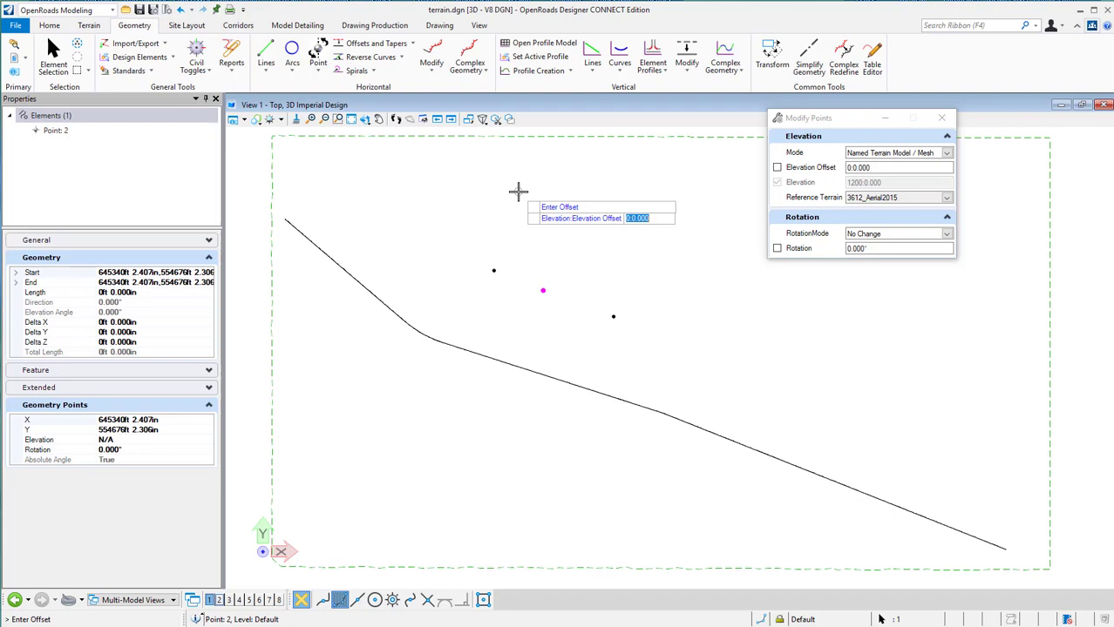
pyautogui.click(518, 191)
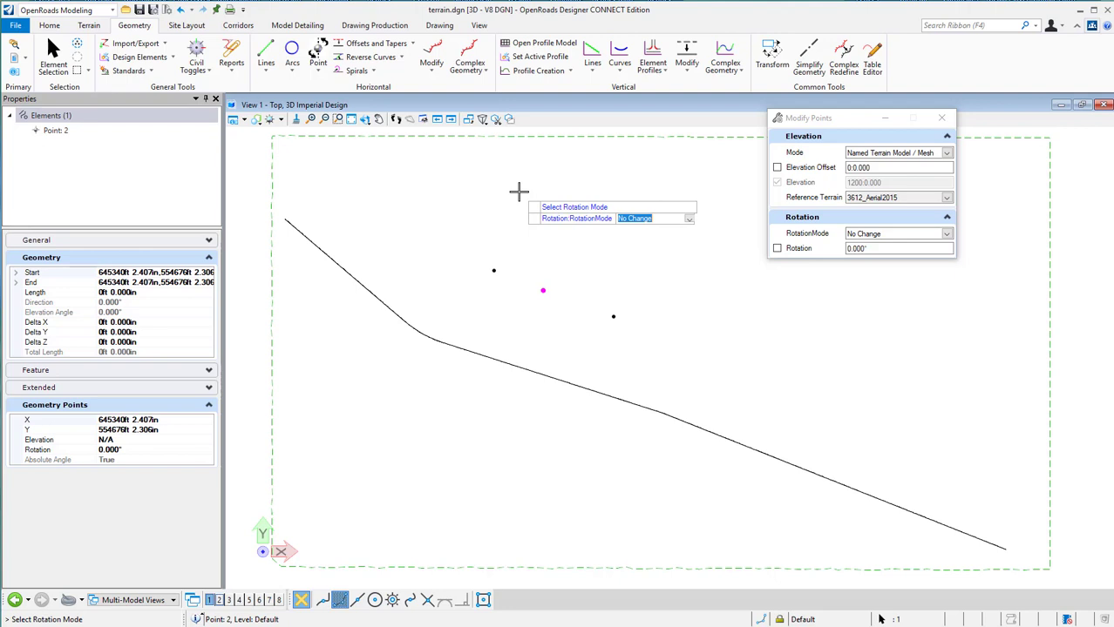
pyautogui.click(518, 191)
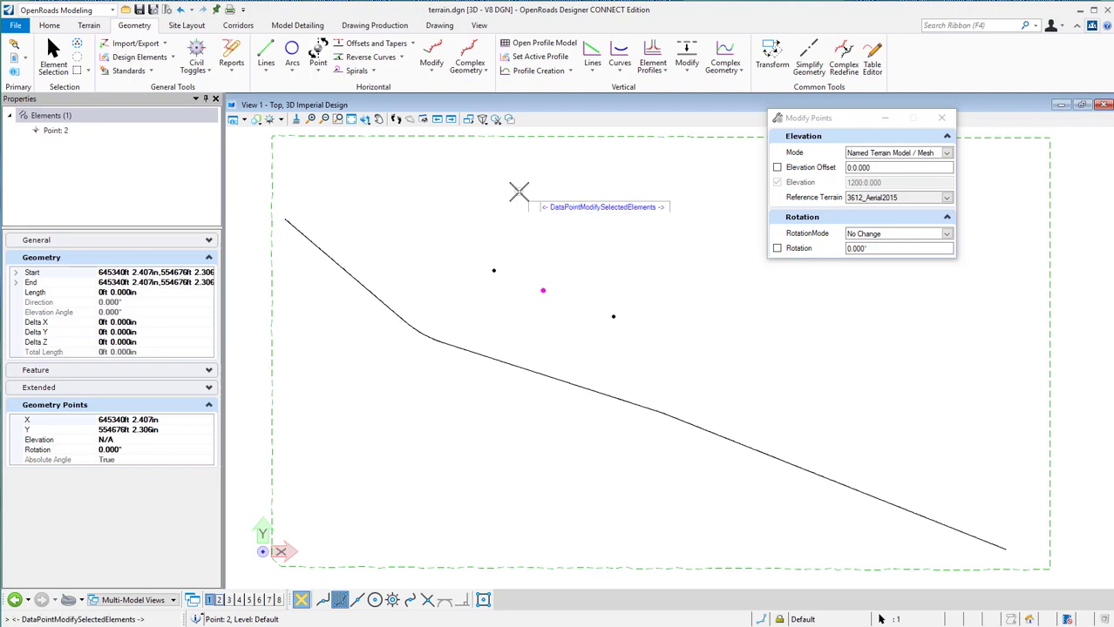
pyautogui.click(517, 191)
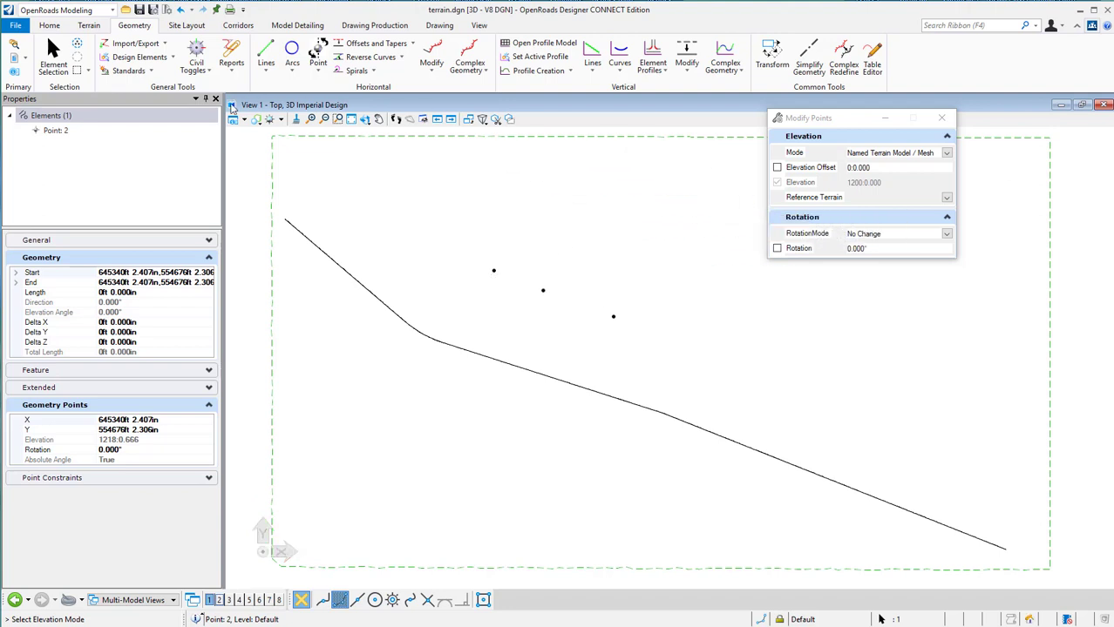
# Set Point 3's elevation From Alignment with a 10 ft offset (1226:8.628), rotation unchanged.
pyautogui.click(53, 57)
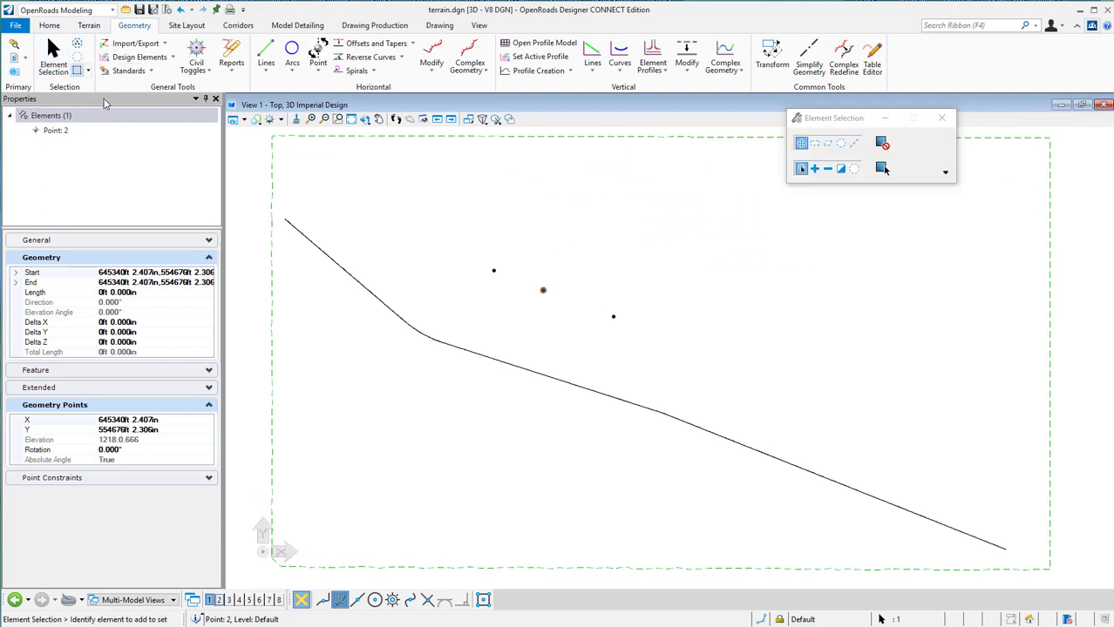
pyautogui.click(613, 319)
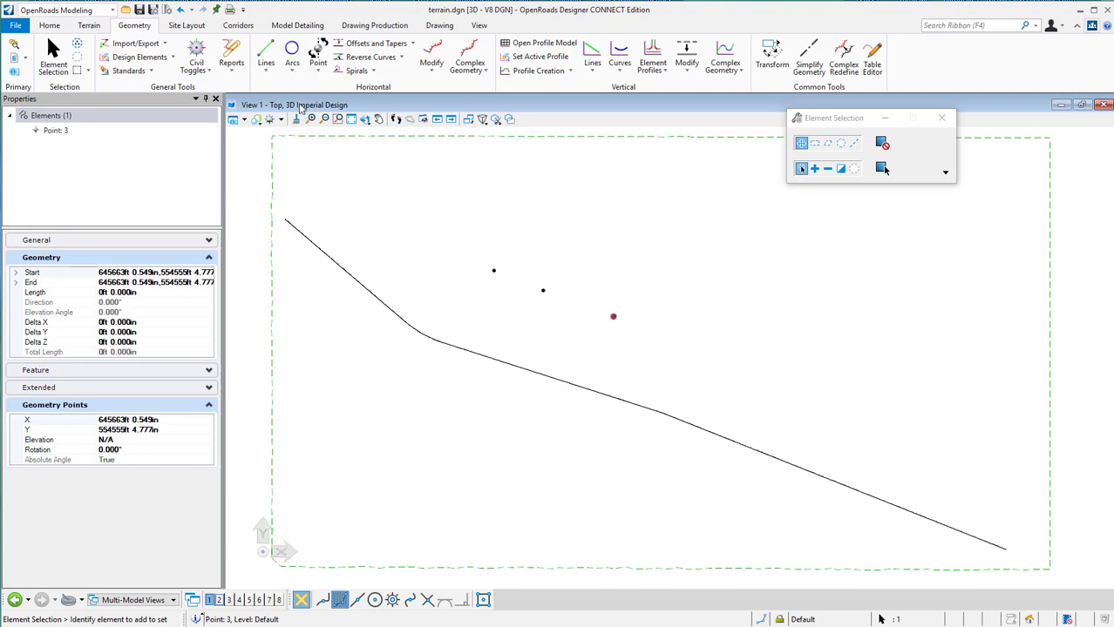
pyautogui.click(318, 54)
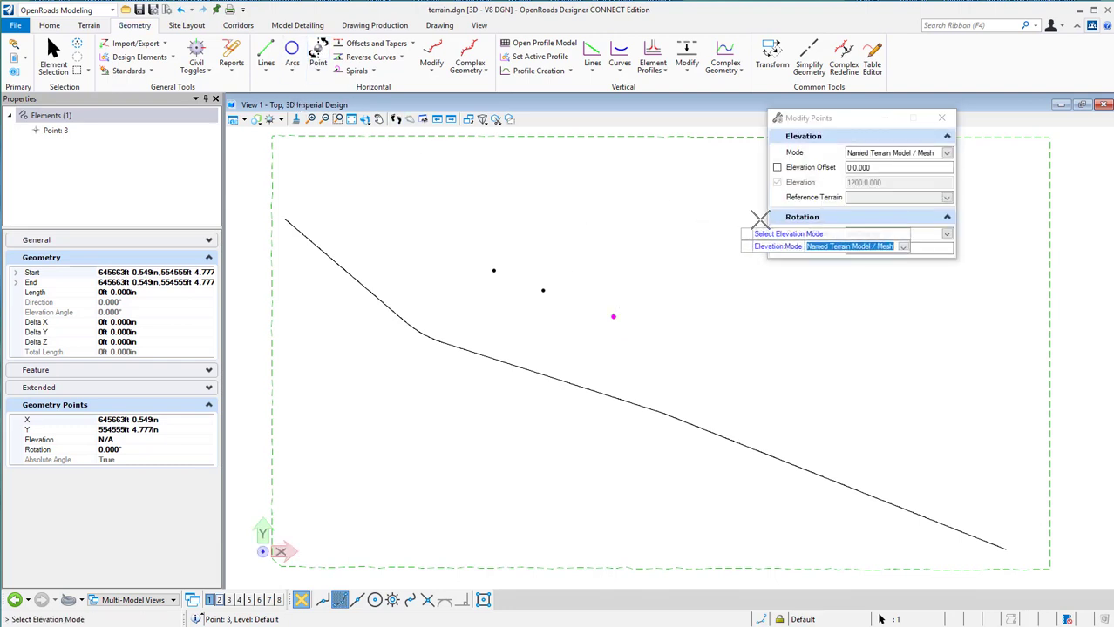
pyautogui.click(946, 152)
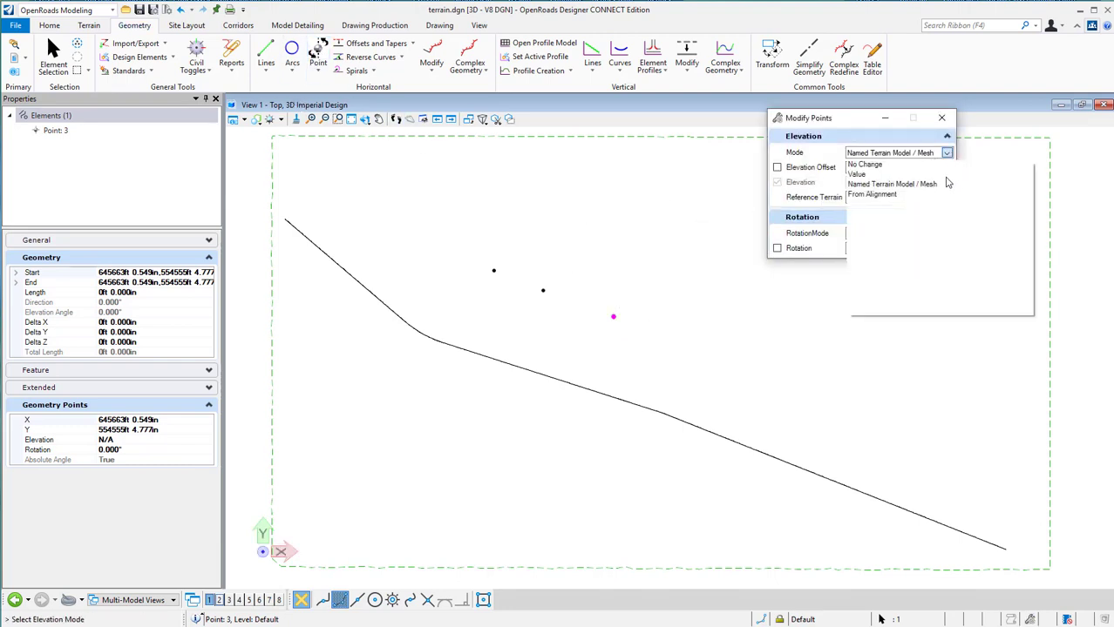
pyautogui.click(874, 194)
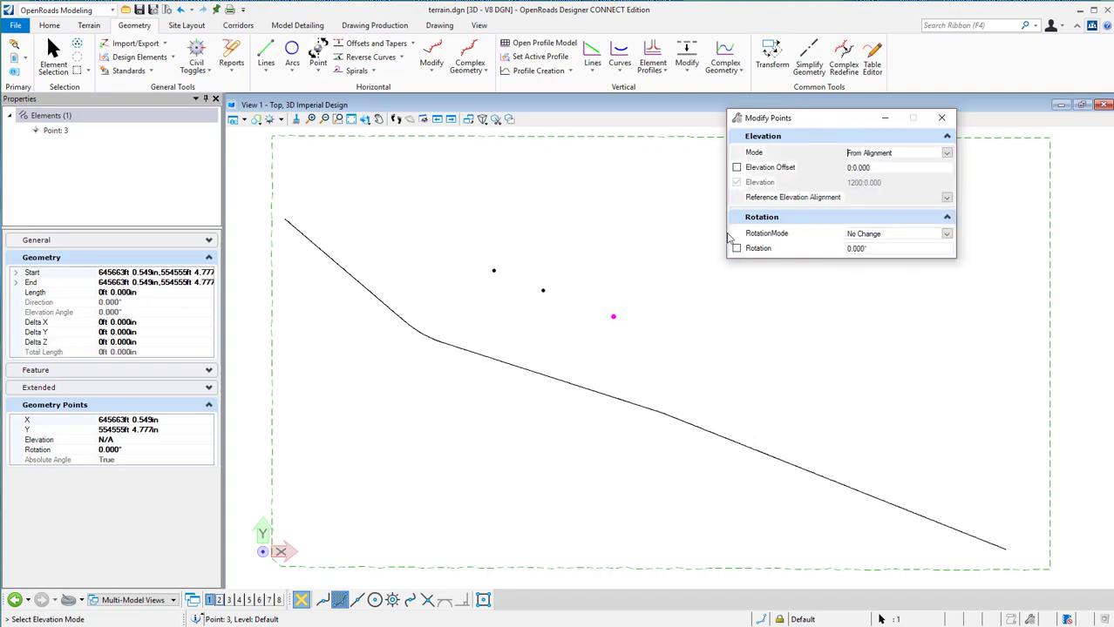
pyautogui.click(581, 222)
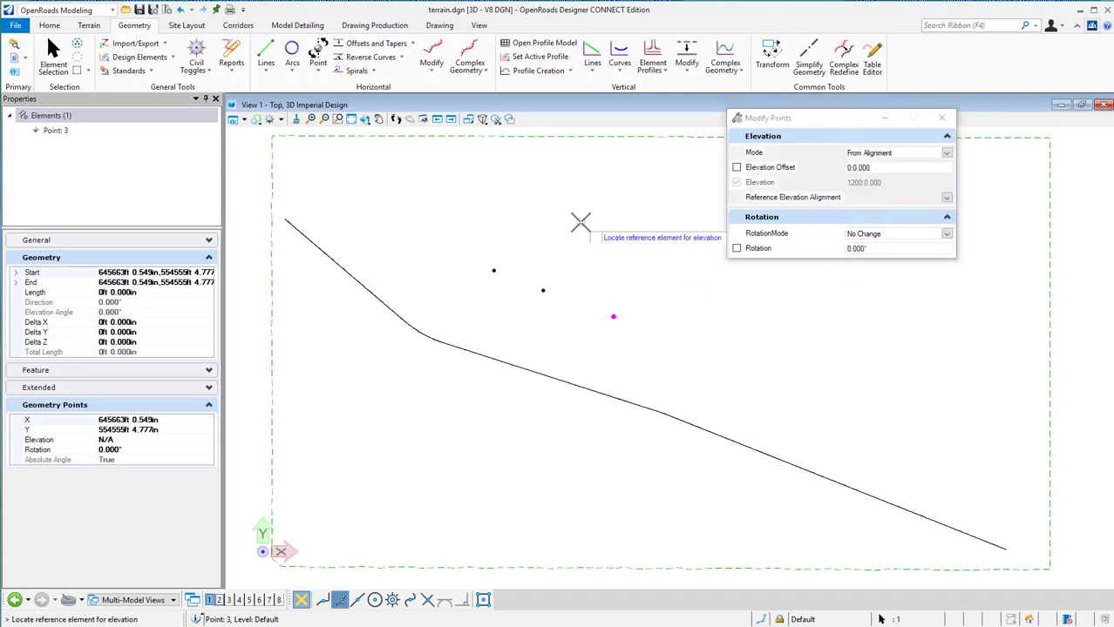
pyautogui.click(516, 365)
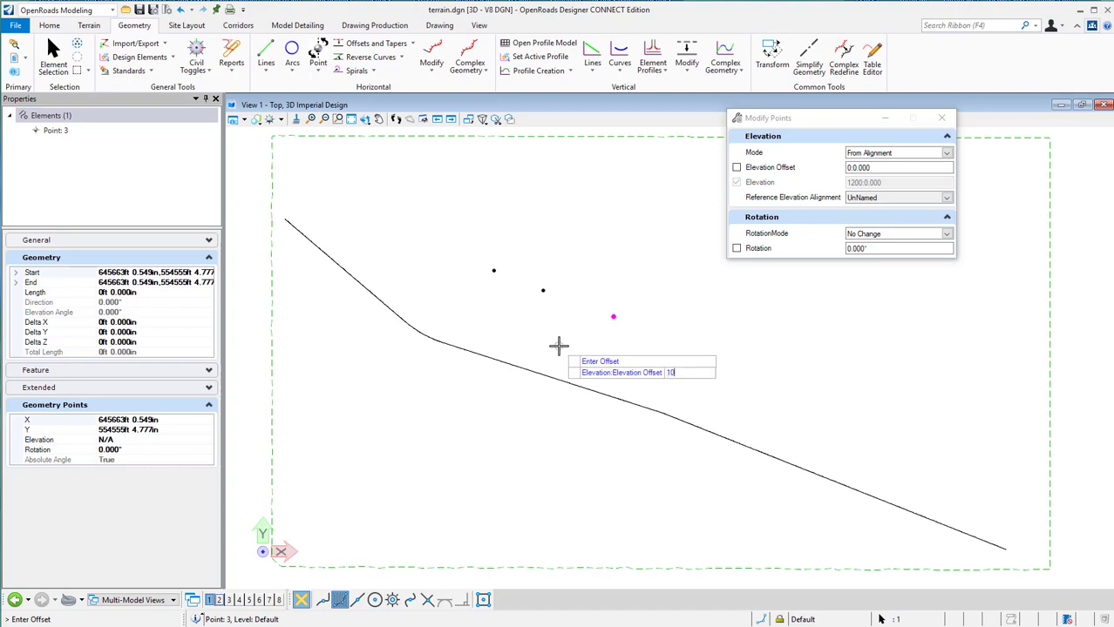
pyautogui.press('Return')
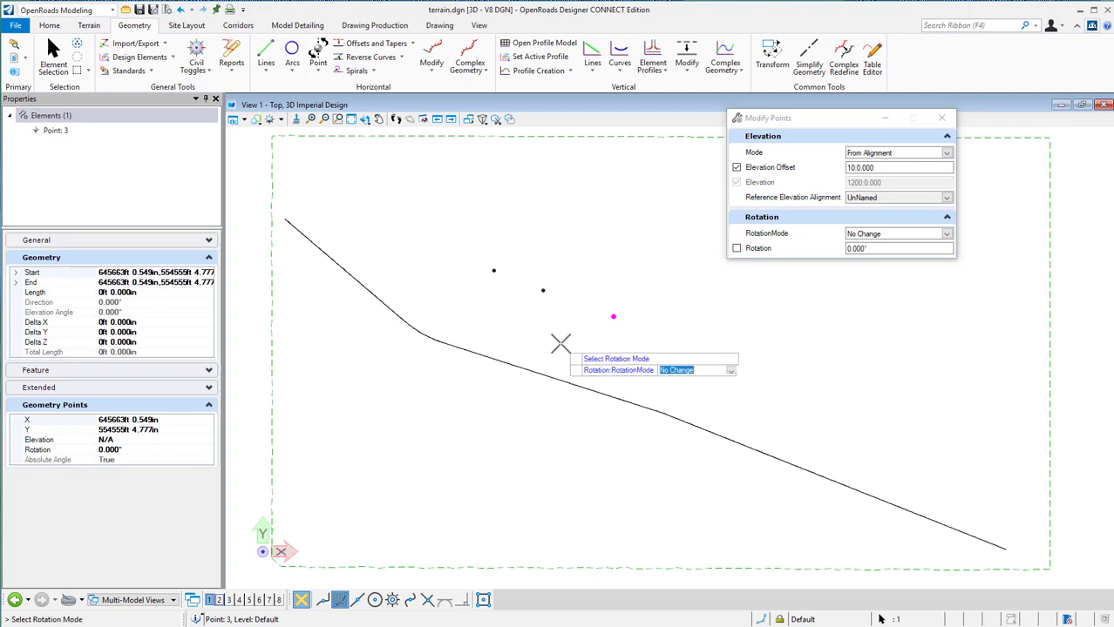
pyautogui.press('Return')
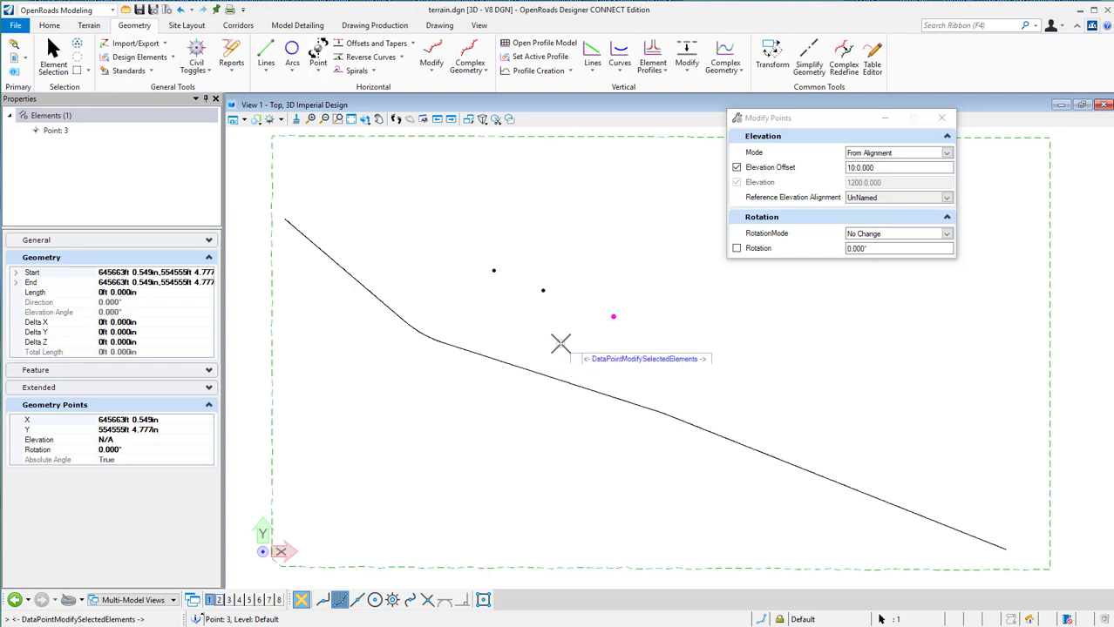
pyautogui.click(560, 344)
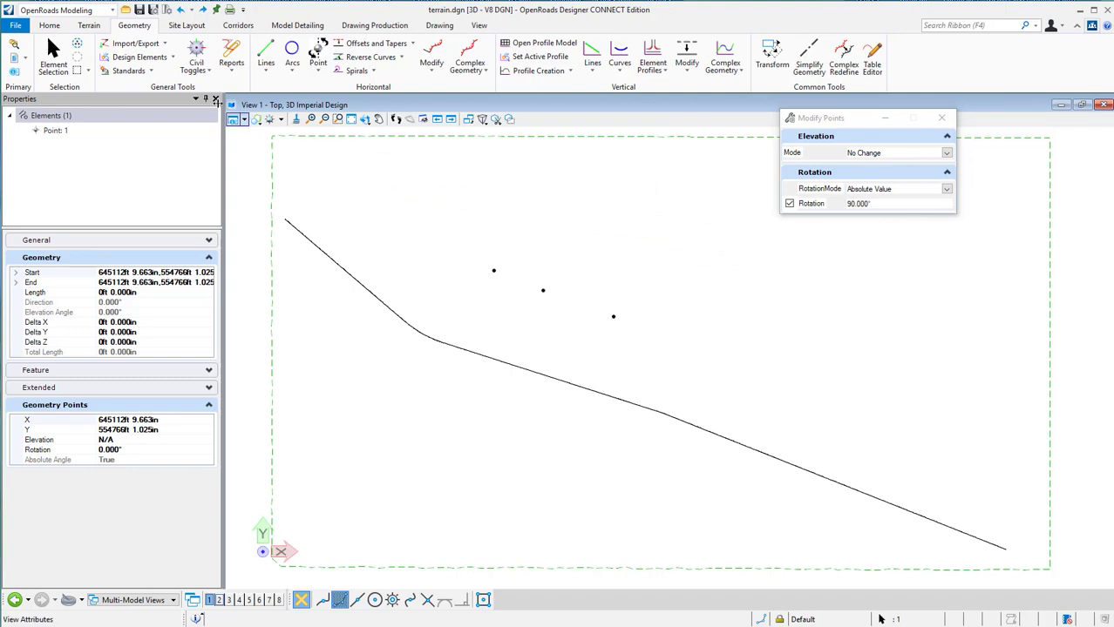
# Give Point 1 an Absolute Value rotation of 90°, leaving its elevation unchanged.
pyautogui.click(53, 54)
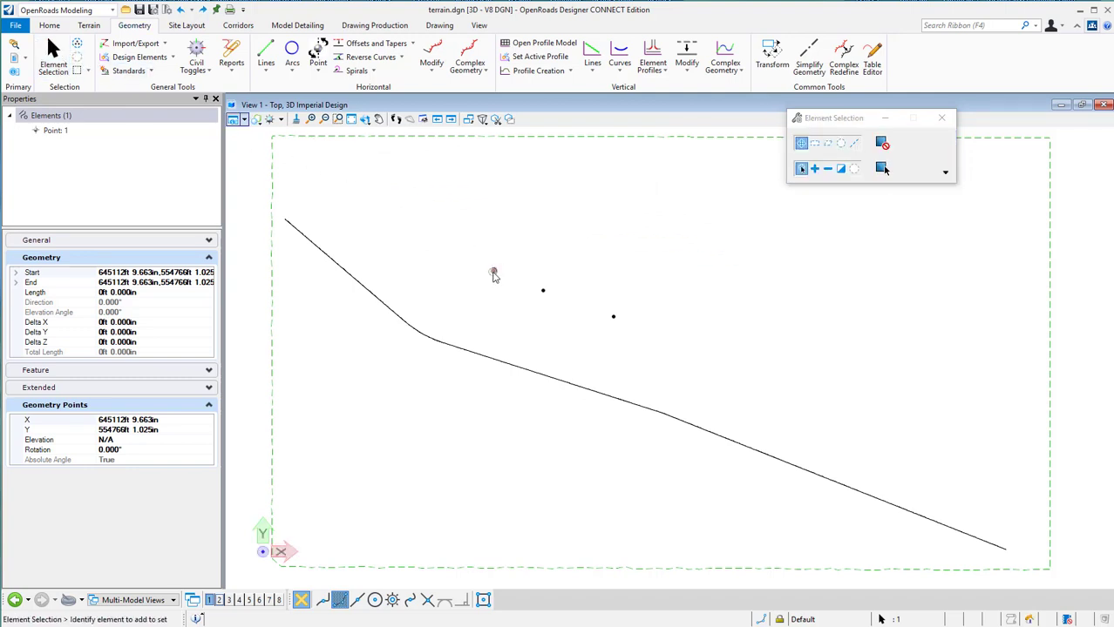
pyautogui.click(318, 54)
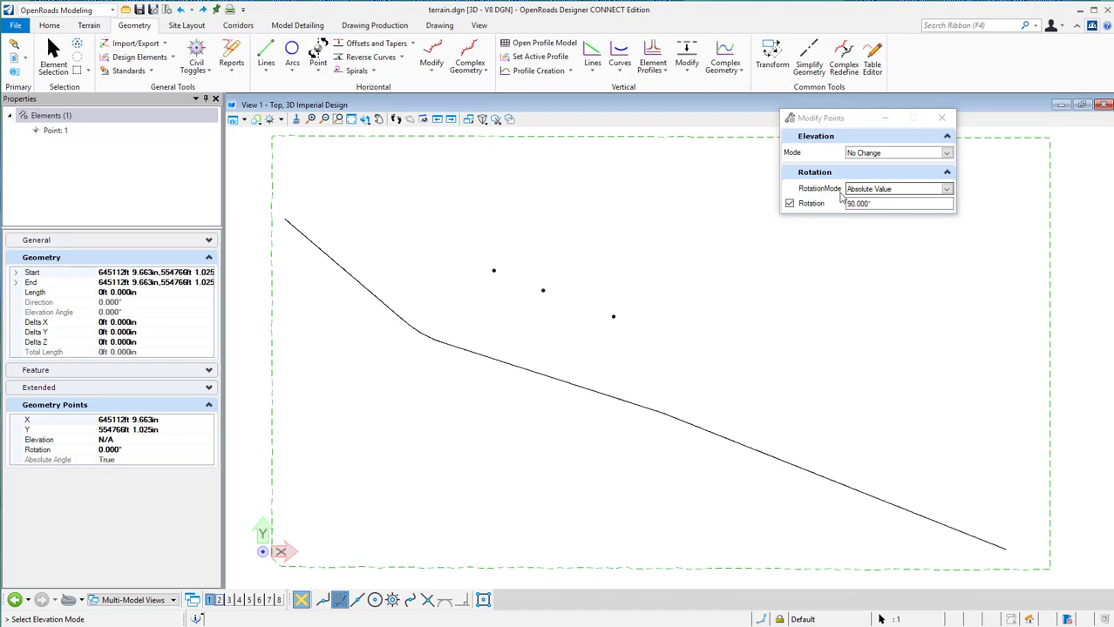
pyautogui.click(946, 189)
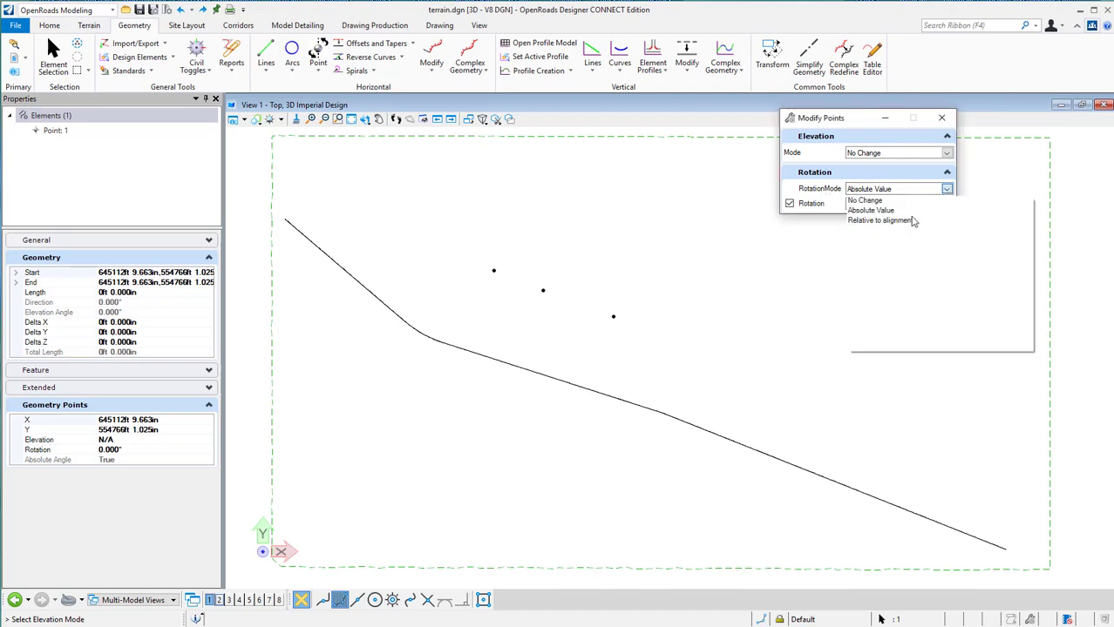
pyautogui.click(871, 210)
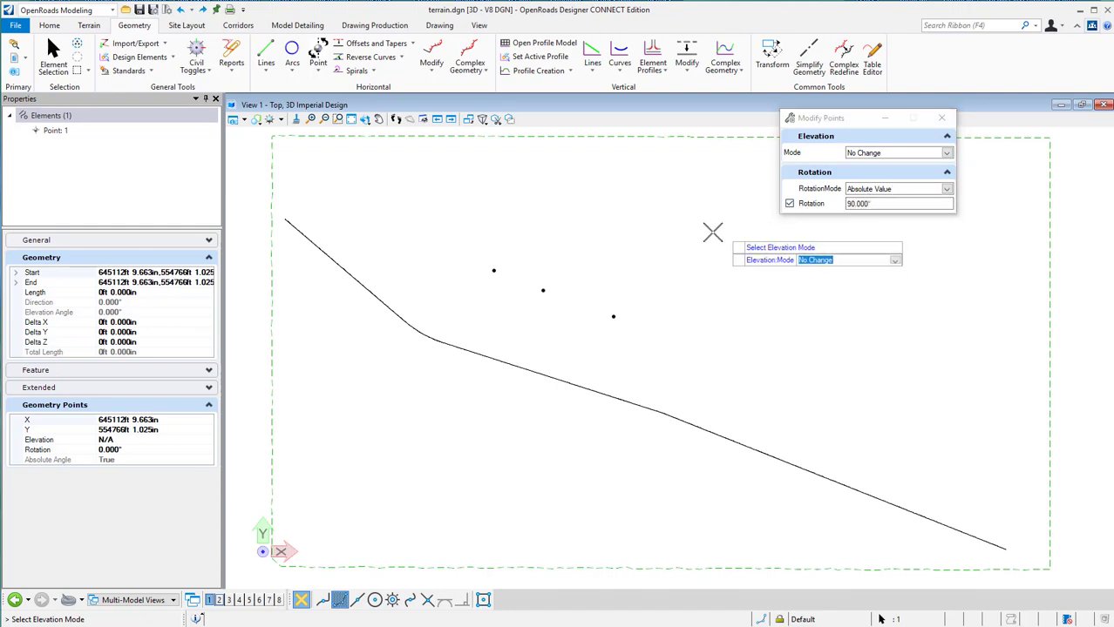
pyautogui.click(546, 233)
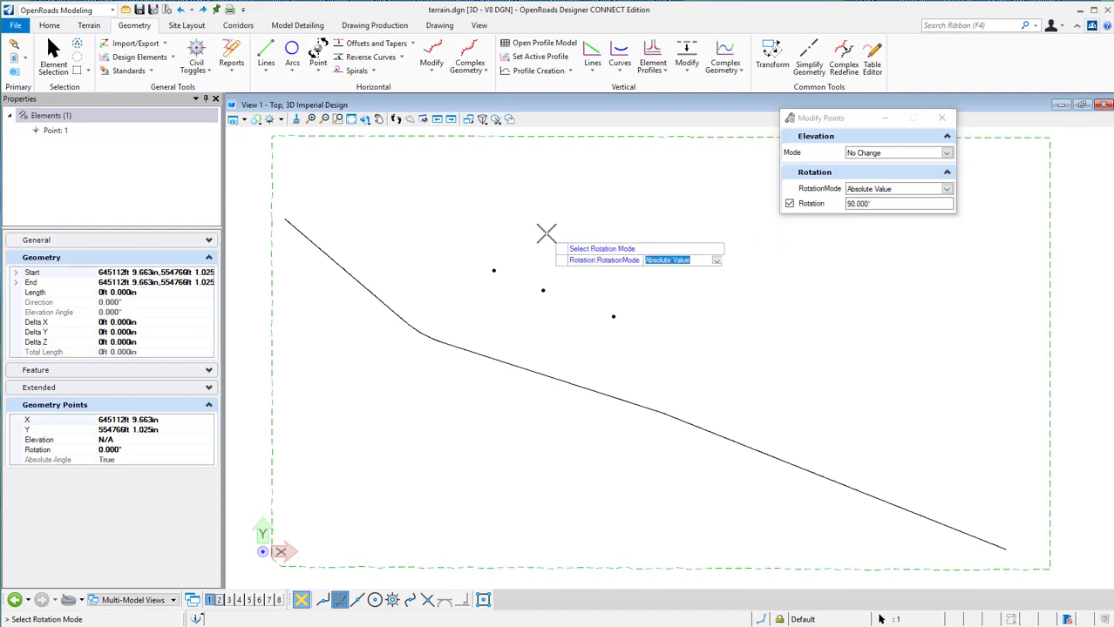
pyautogui.click(546, 234)
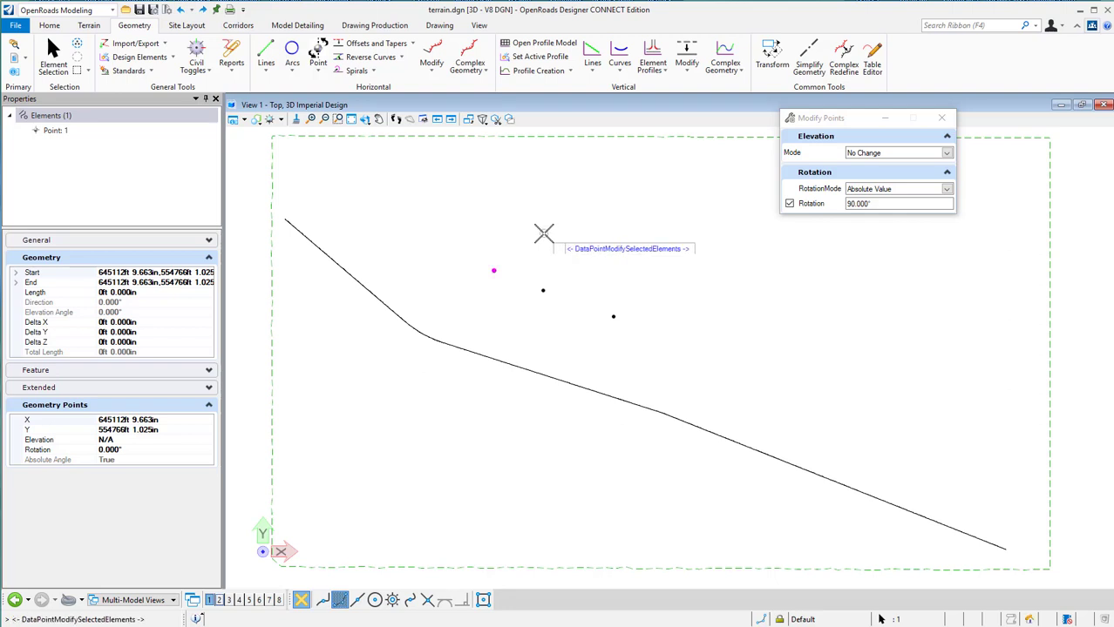
pyautogui.click(542, 233)
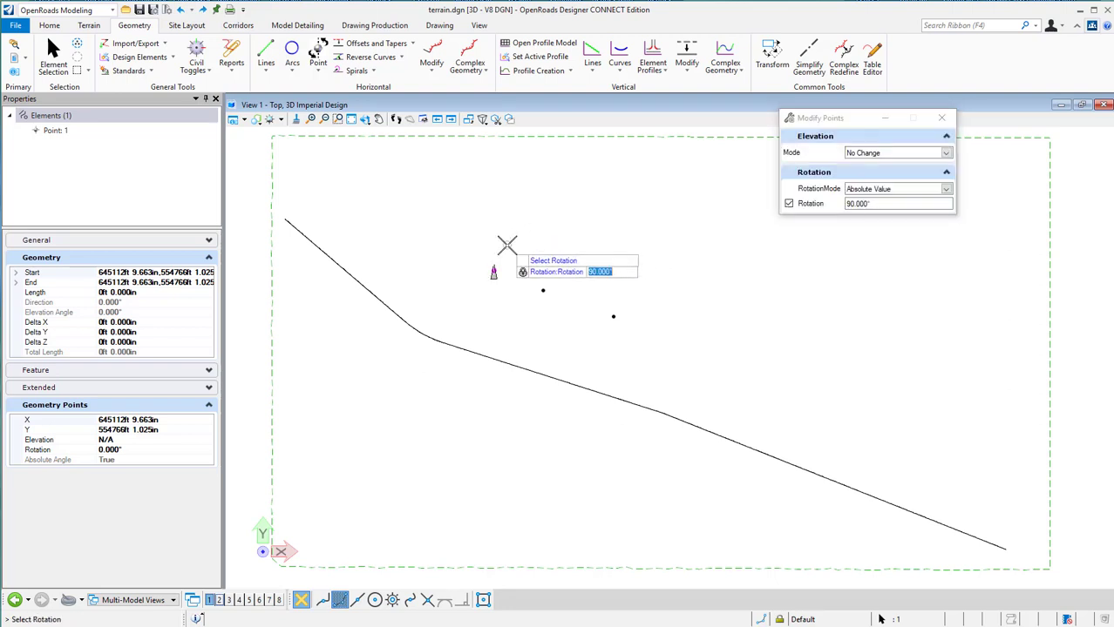
pyautogui.click(511, 240)
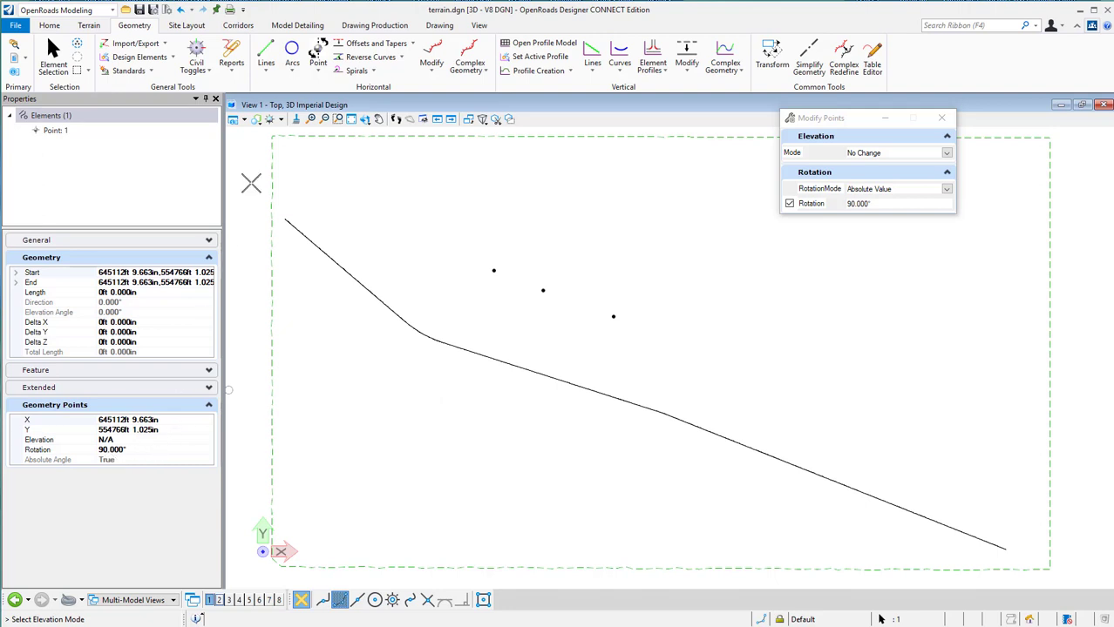
# Rotate Point 2 to an absolute 327.305° picked in the view, elevation unchanged.
pyautogui.click(53, 54)
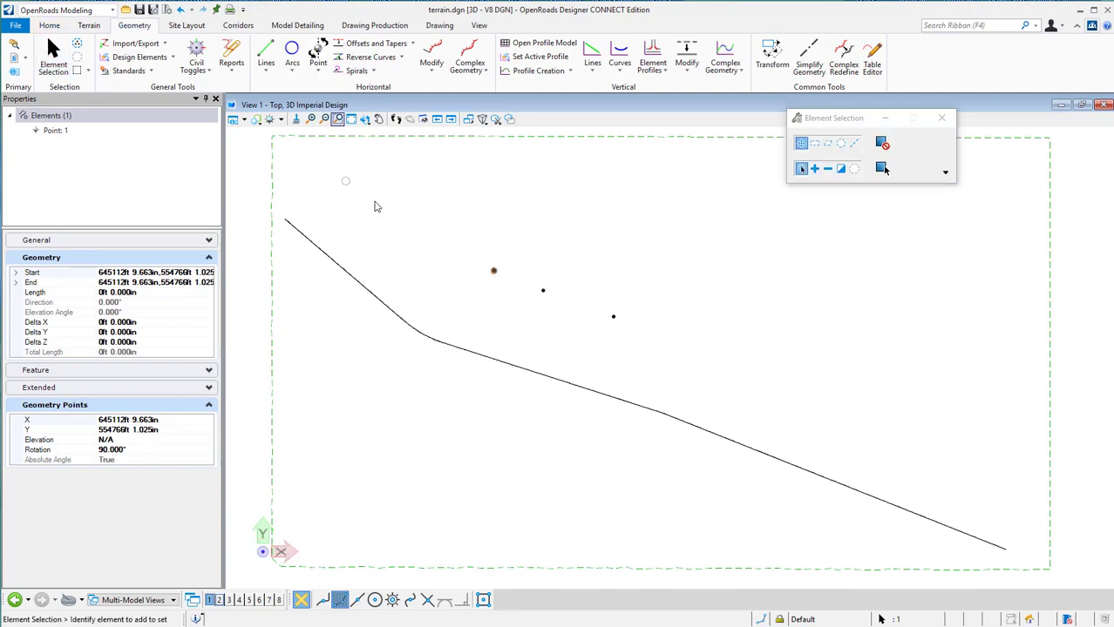
pyautogui.click(543, 292)
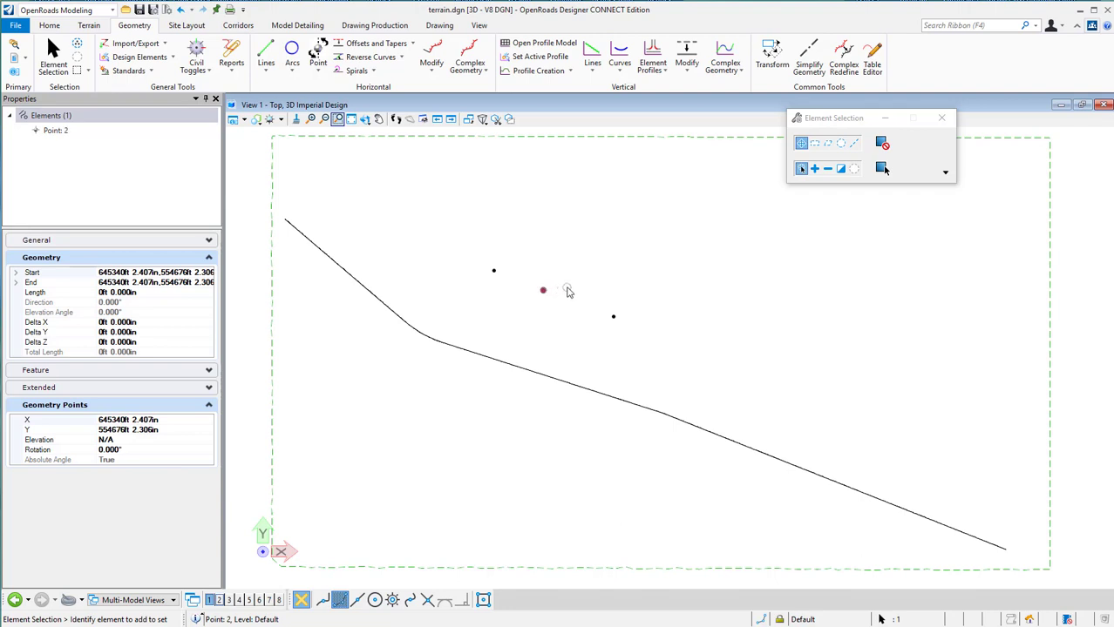
pyautogui.click(318, 54)
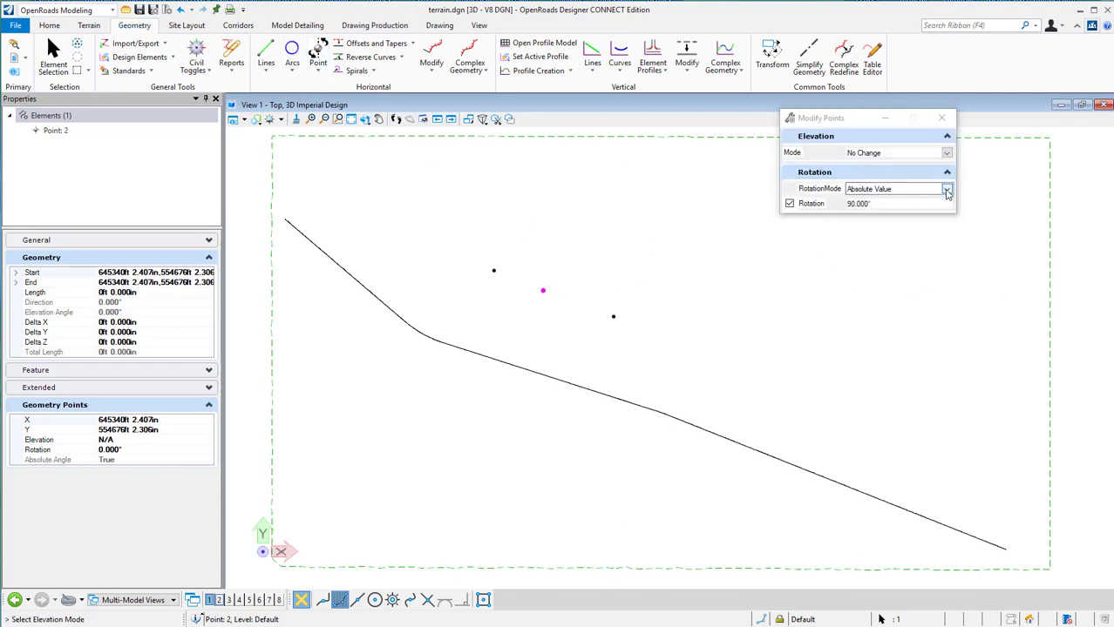
pyautogui.click(946, 190)
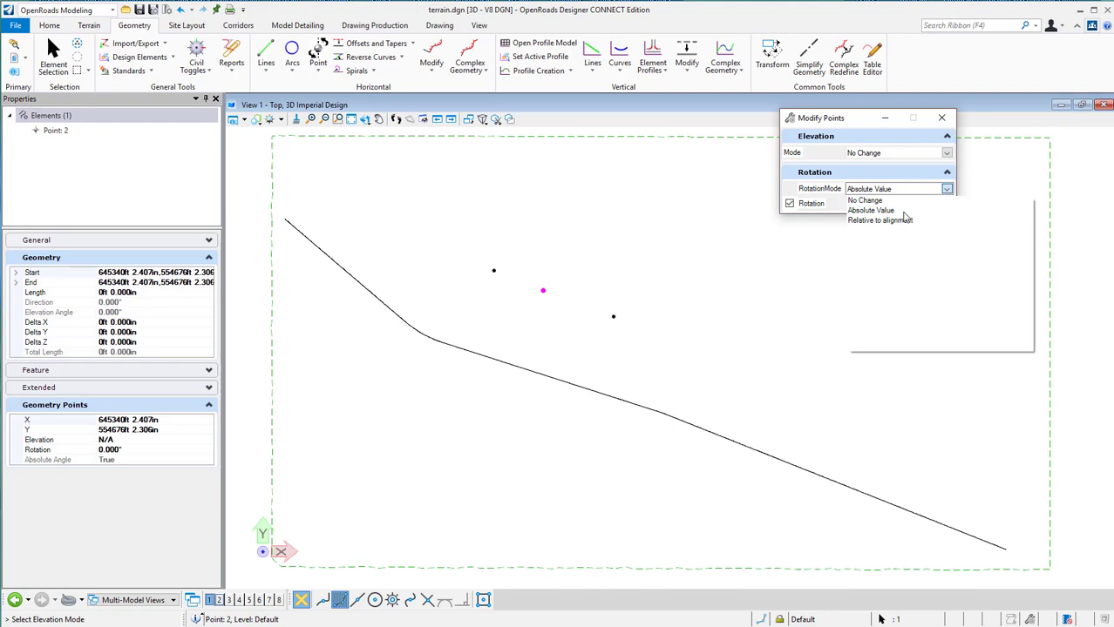
pyautogui.click(793, 206)
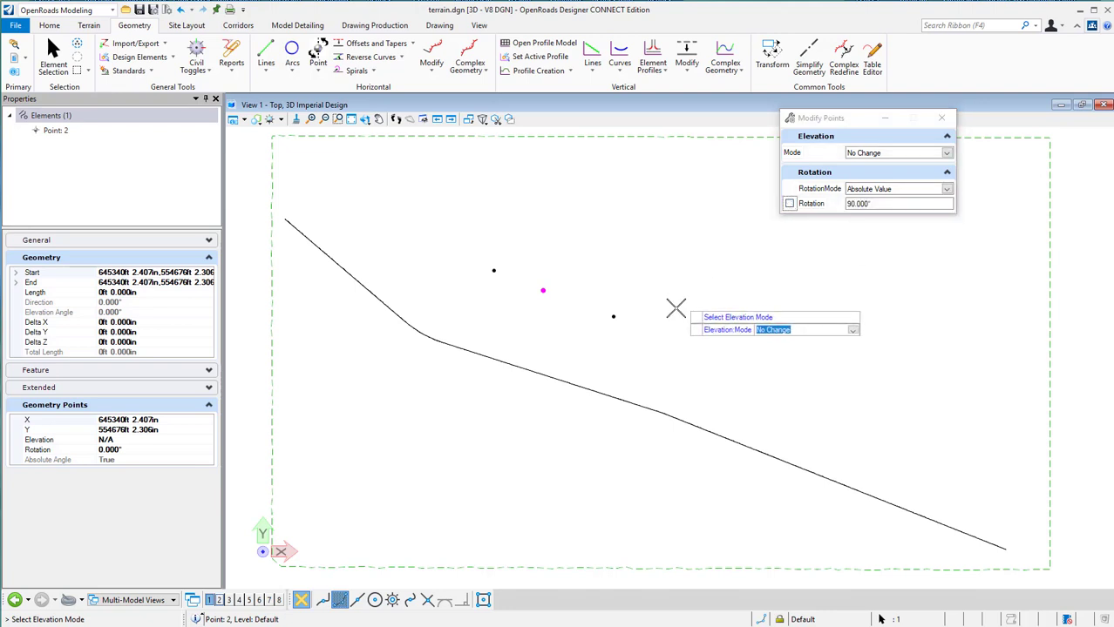
pyautogui.click(582, 293)
pyautogui.click(552, 310)
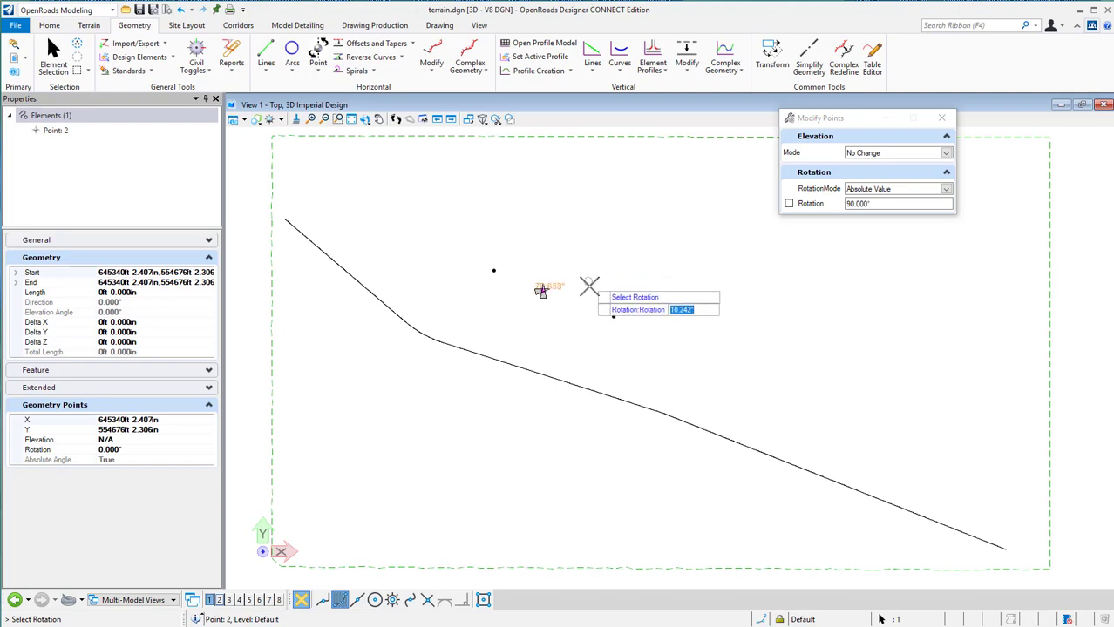
pyautogui.click(584, 300)
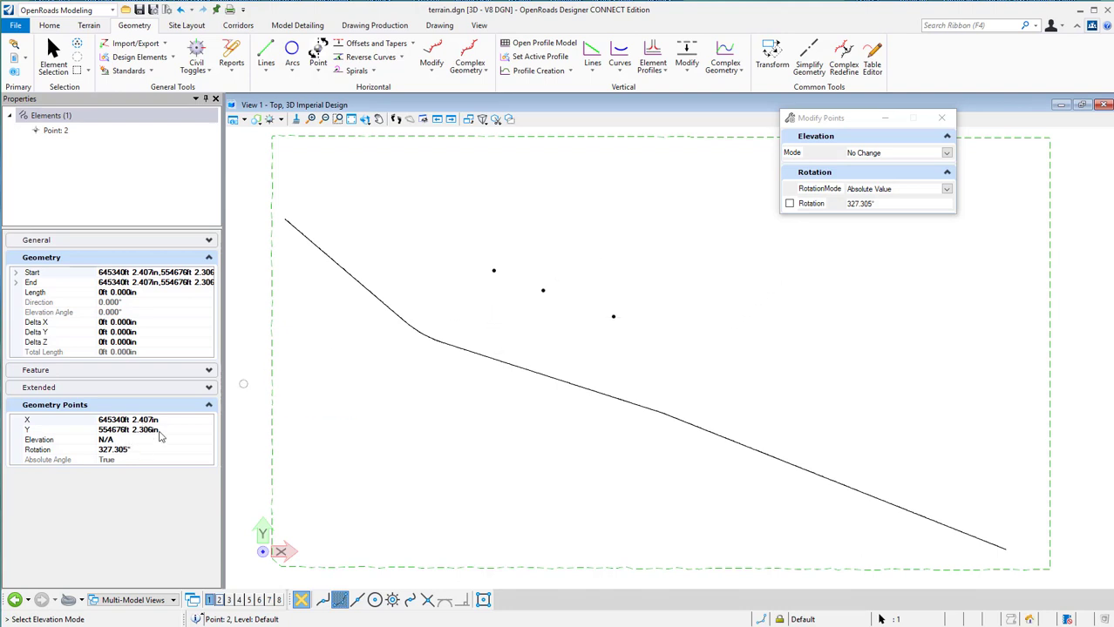
# Set Point 3's rotation Relative to Alignment with an 81.514° offset, giving 333.754°.
pyautogui.click(947, 188)
pyautogui.click(907, 225)
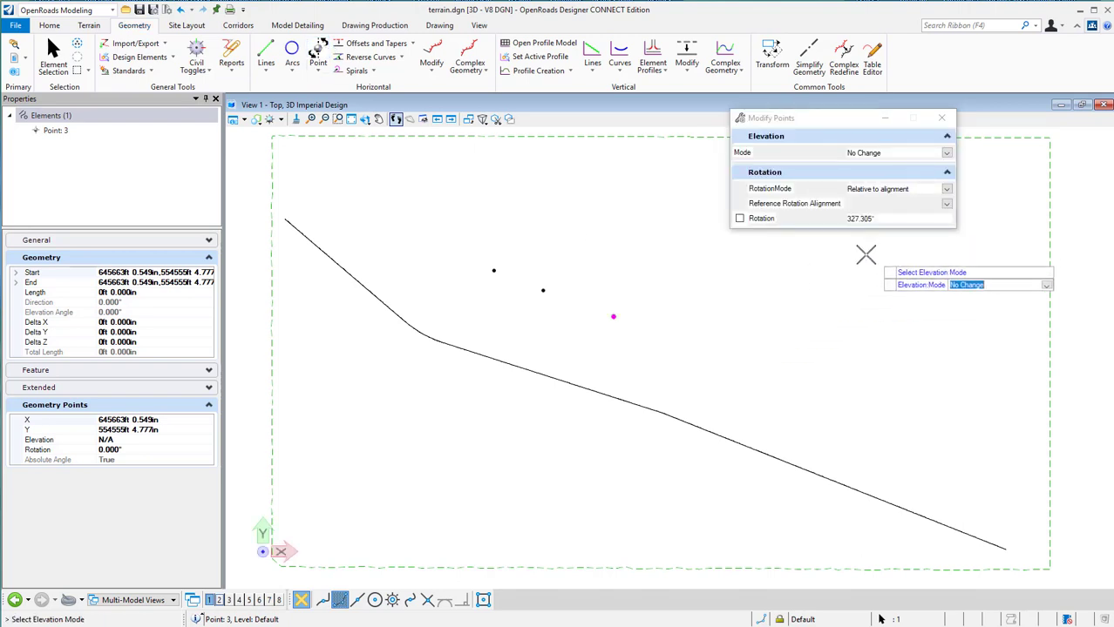
pyautogui.click(763, 298)
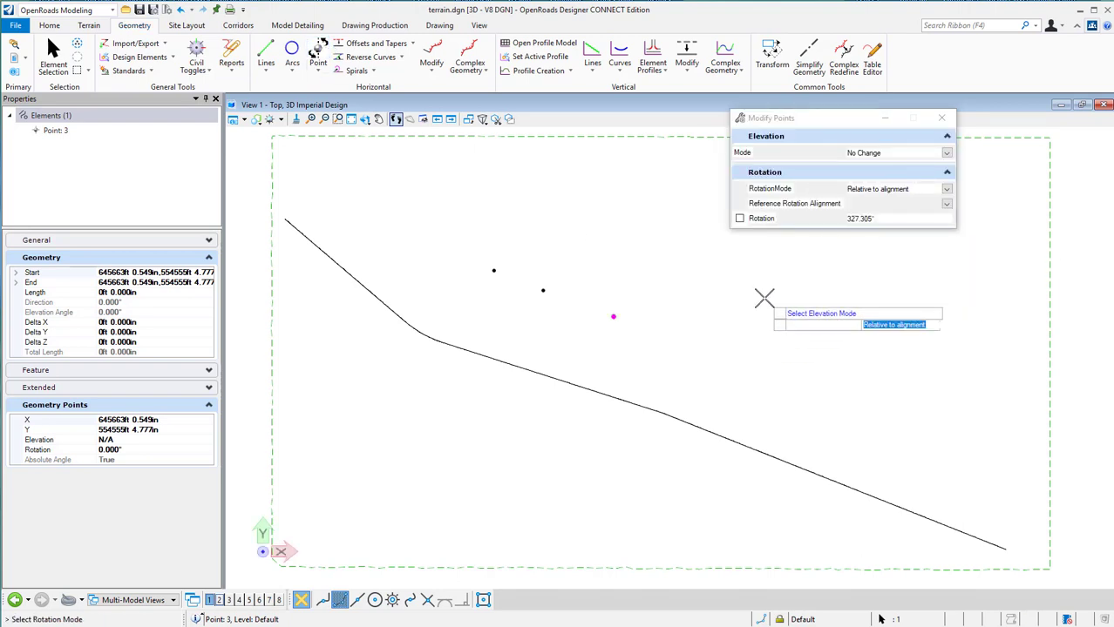
pyautogui.click(676, 368)
pyautogui.click(644, 400)
pyautogui.click(635, 358)
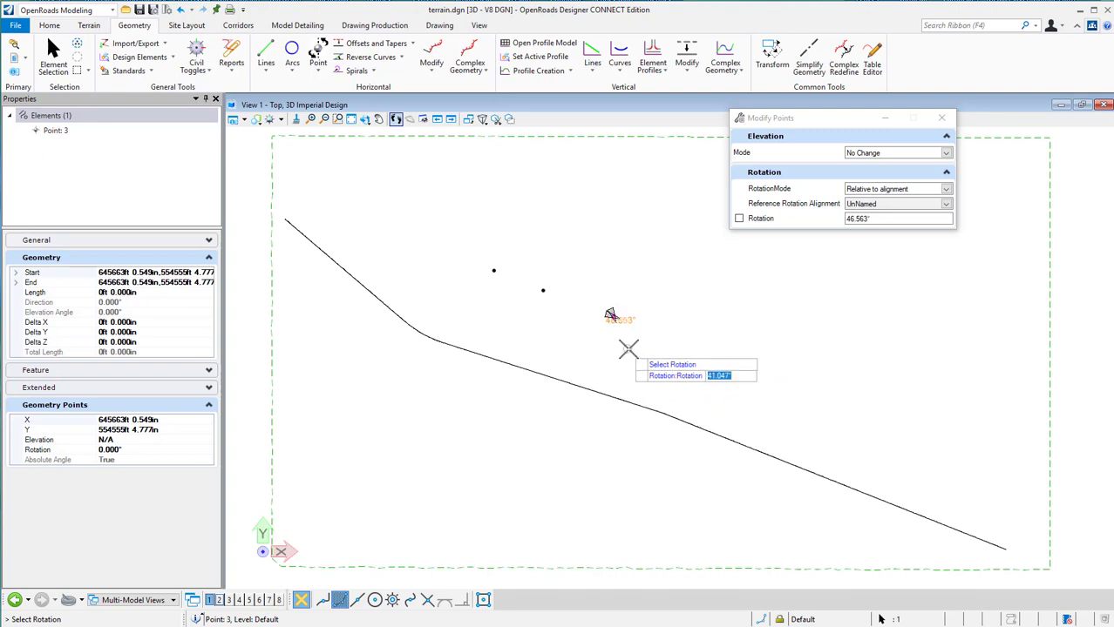
pyautogui.click(668, 342)
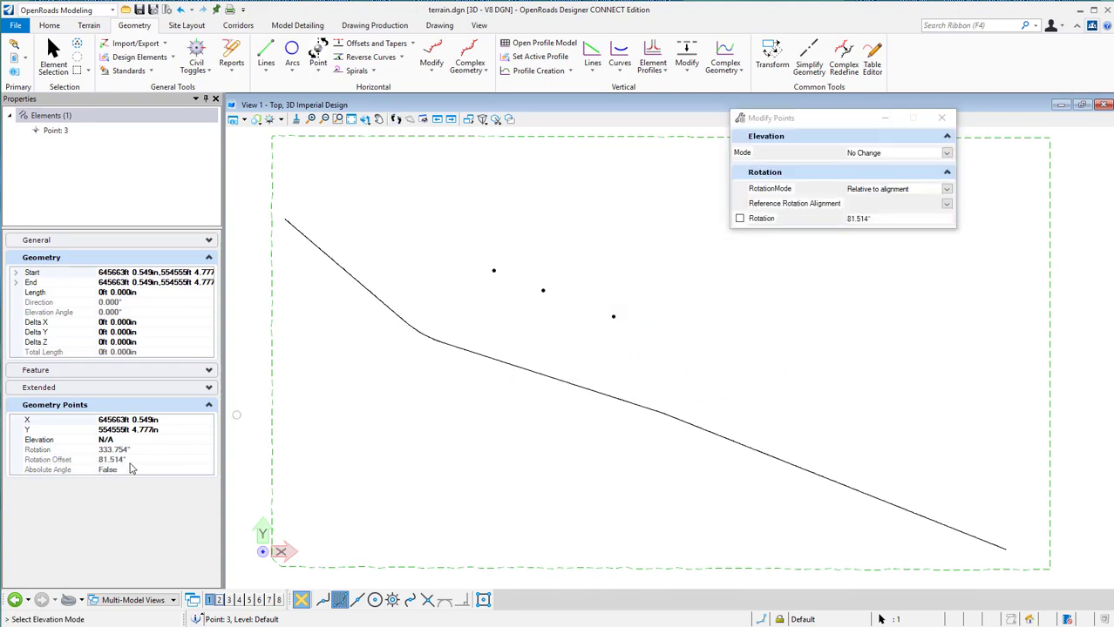